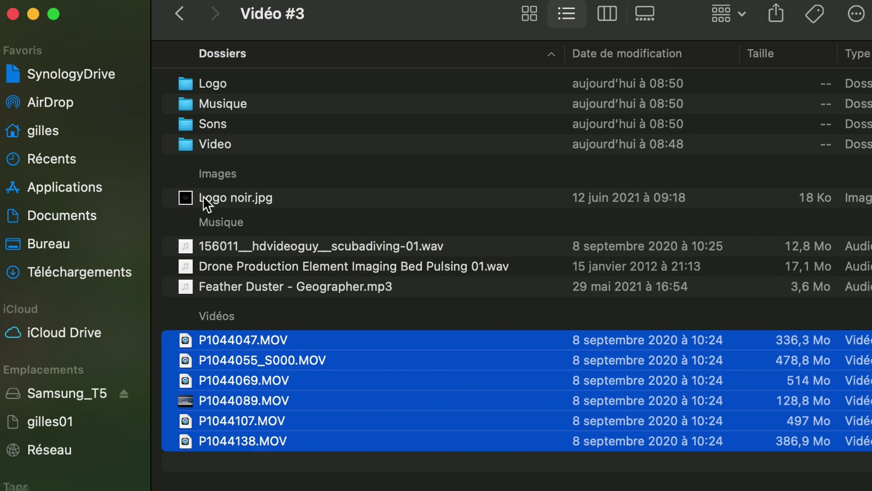
- Move the six MOV clips, from P1044047.MOV to P1044138.MOV, into the Video folder
click(226, 247)
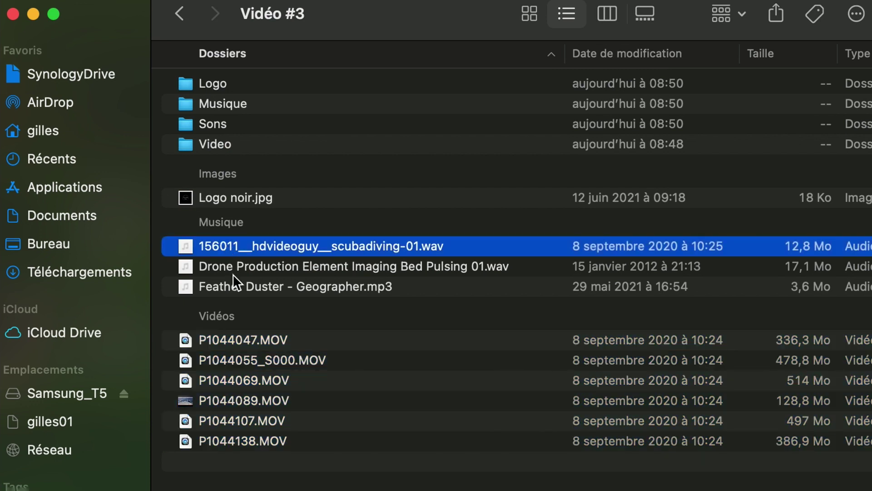
click(242, 292)
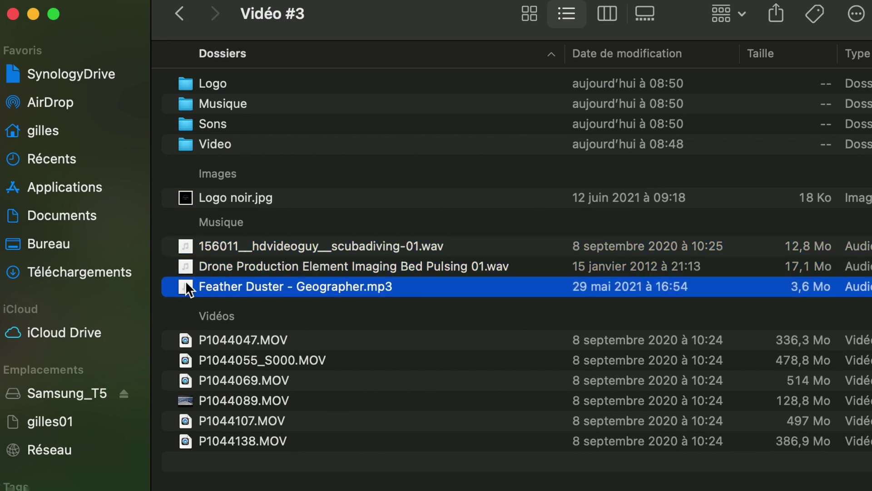
click(205, 340)
shift+click(220, 443)
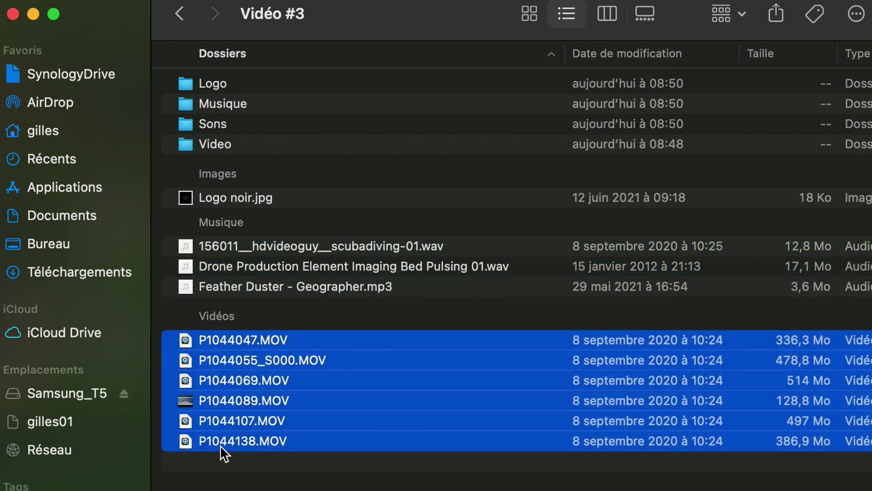
drag(216, 340, 212, 146)
- Move the scubadiving-01 and Drone Production Element Imaging Bed Pulsing 01 WAV files into the Sons folder
click(218, 246)
shift+click(218, 266)
drag(218, 266, 218, 124)
- Move Feather Duster - Geographer.mp3 into the Musique folder and Logo noir.jpg into the Logo folder
click(203, 249)
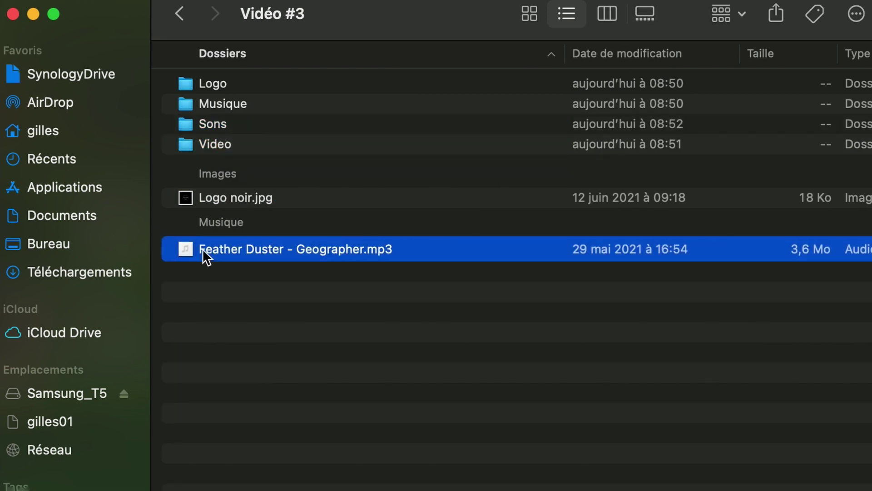
drag(202, 249, 210, 103)
drag(209, 200, 205, 85)
- Inside the Video folder, move P1044047, P1044055_S000 and P1044069 into Date, and P1044089, P1044107 and P1044138 into Lieux
double_click(183, 144)
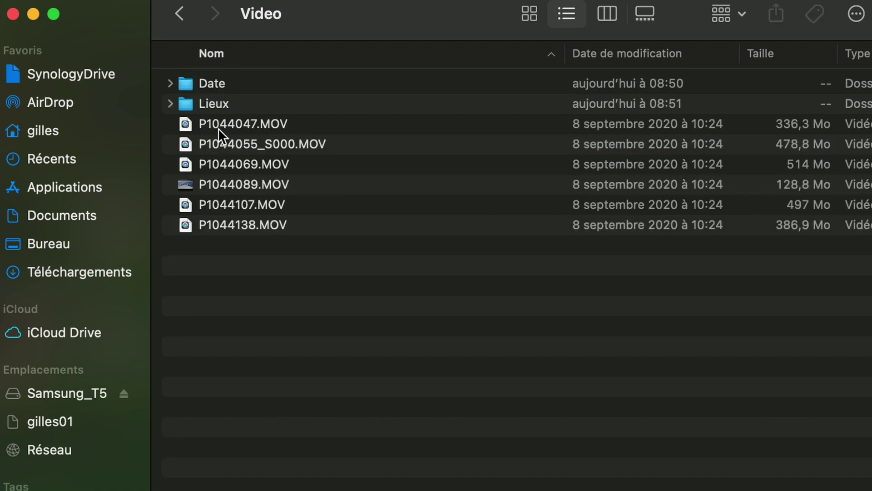
drag(226, 130, 190, 86)
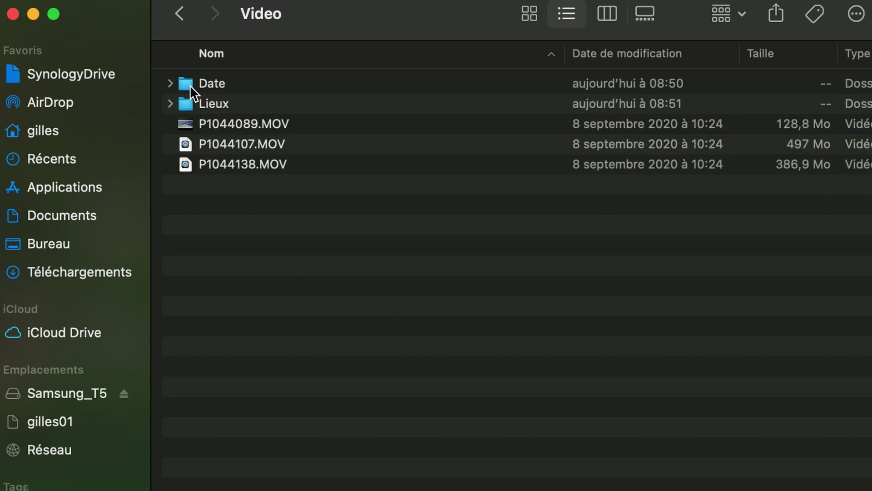
click(206, 127)
shift+click(206, 157)
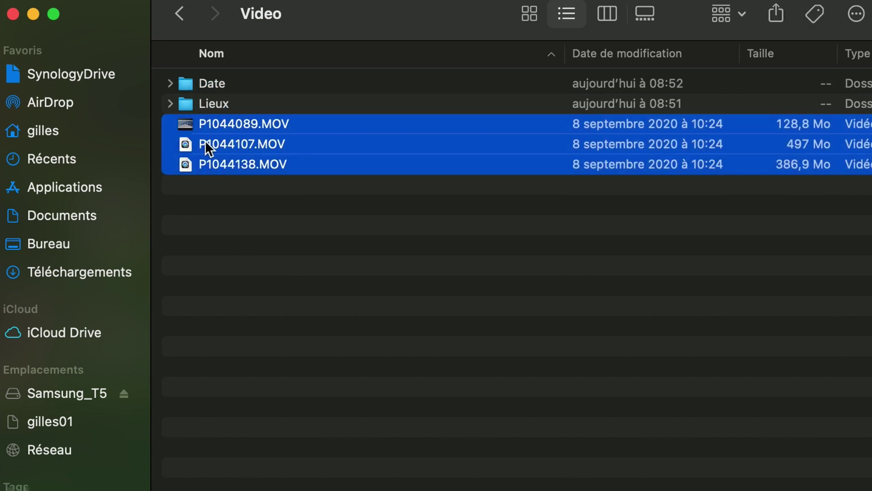
drag(210, 146, 200, 102)
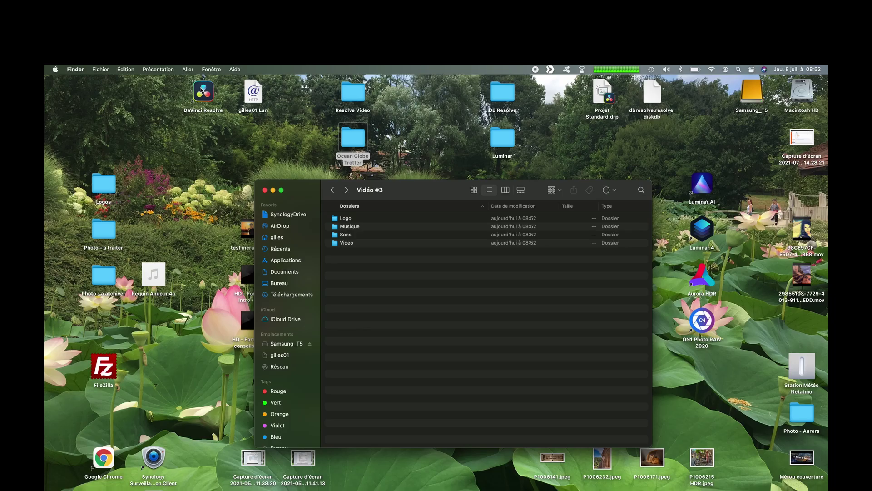
- Launch DaVinci Resolve and create a new project named "Test #3"
click(201, 92)
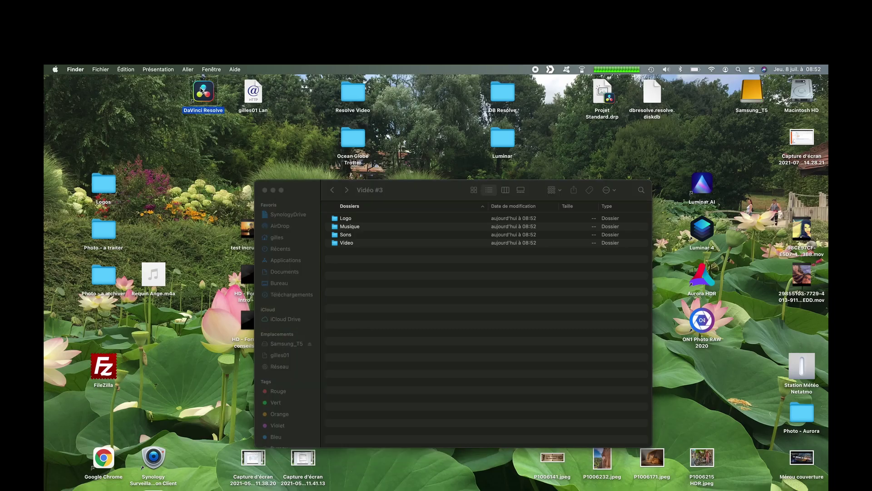
double_click(201, 92)
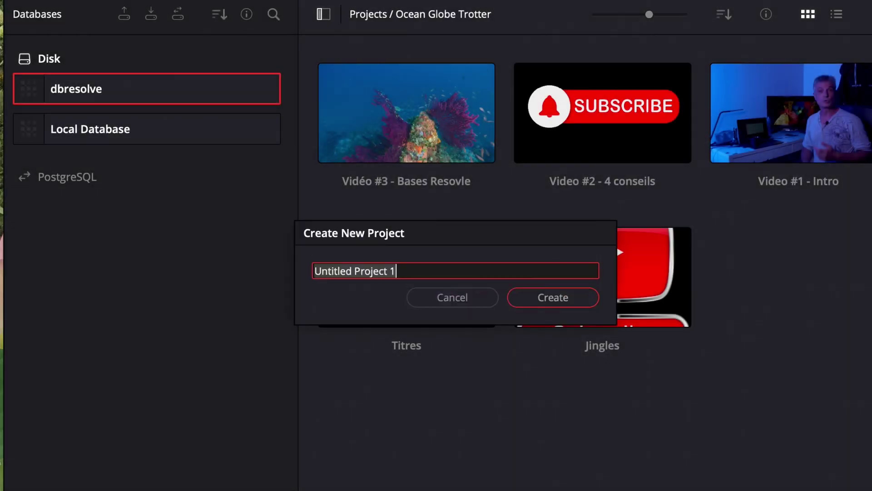
text(Test )
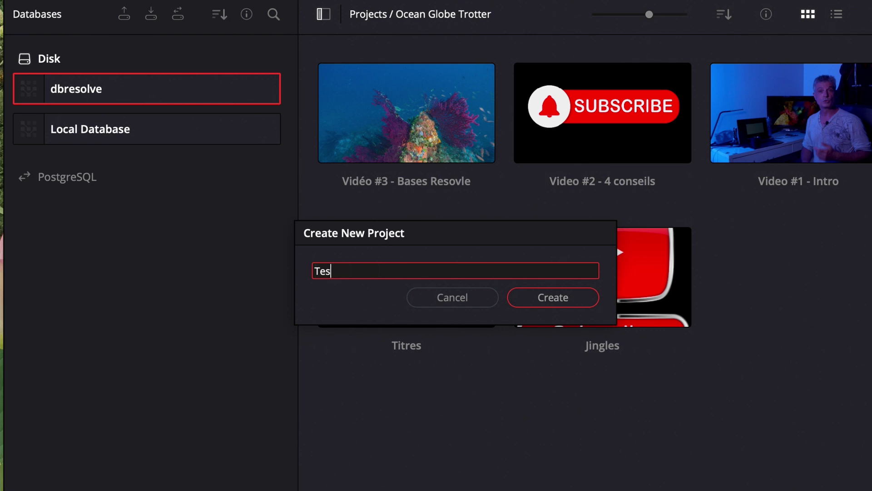
text(#3)
key(Return)
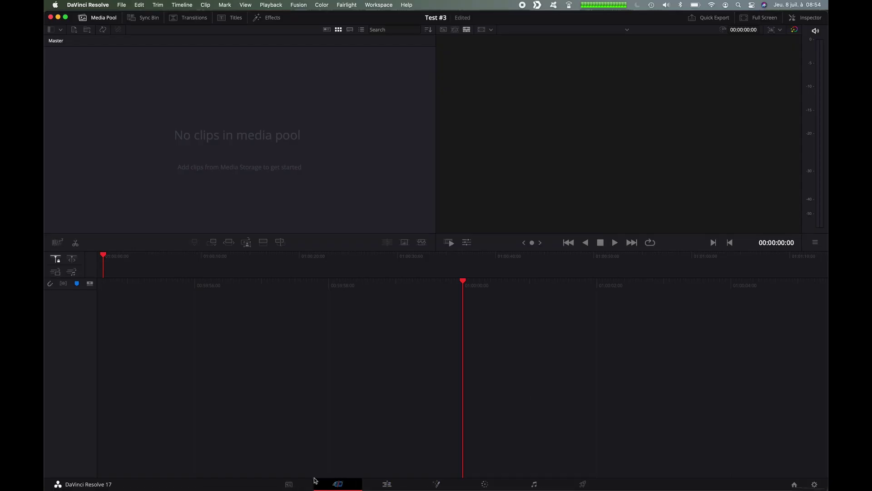
- On the Media page, import the whole Vidéo #3 folder from Finder into the media pool's bin list under Master
click(290, 485)
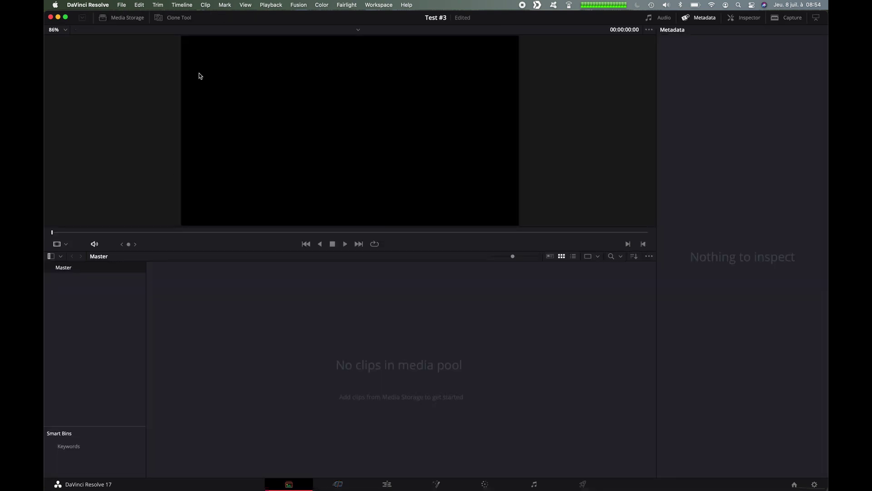
key(super+Tab)
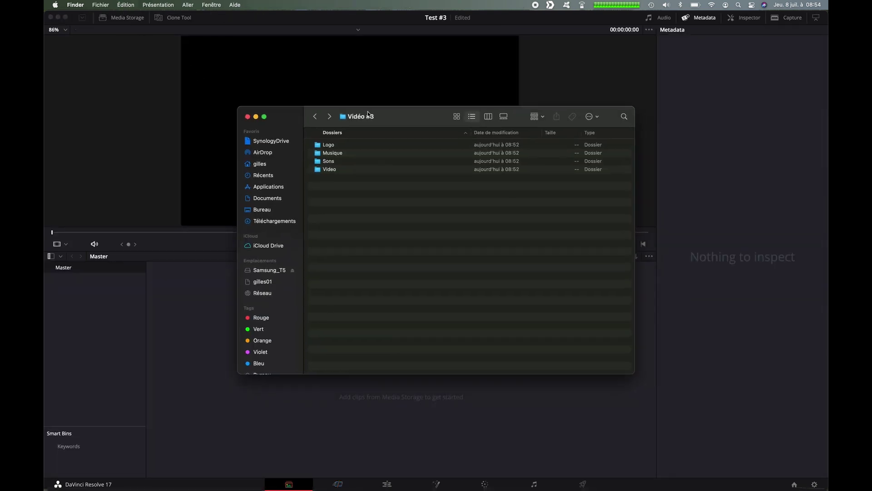
click(314, 112)
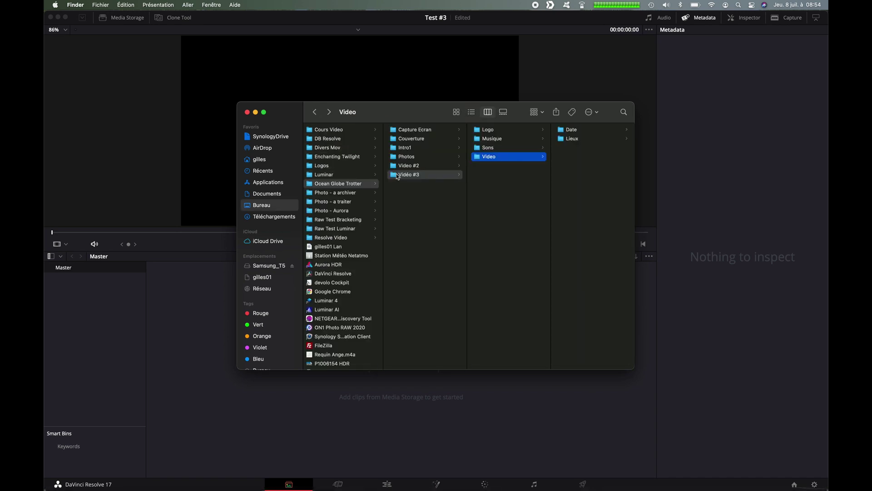
drag(398, 179, 91, 309)
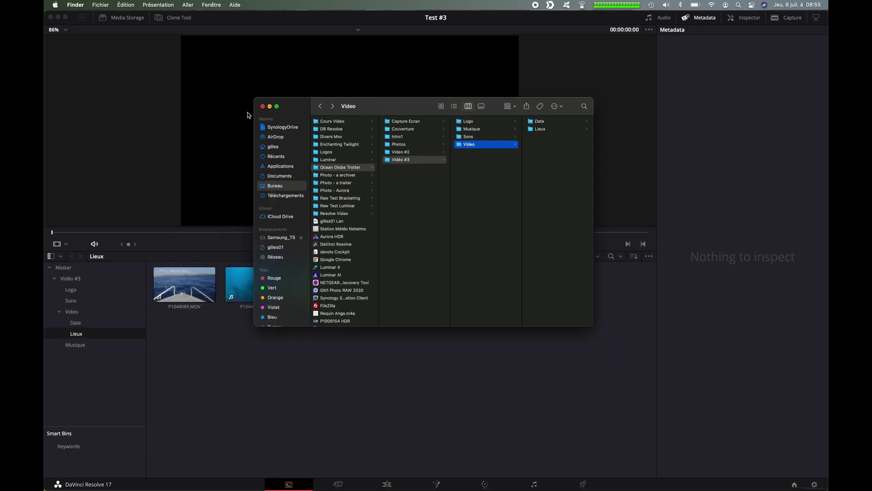
- Examine the contents of the imported Vidéo #3 bins: Logo, Sons, Video, Date, Lieux and Musique
click(67, 272)
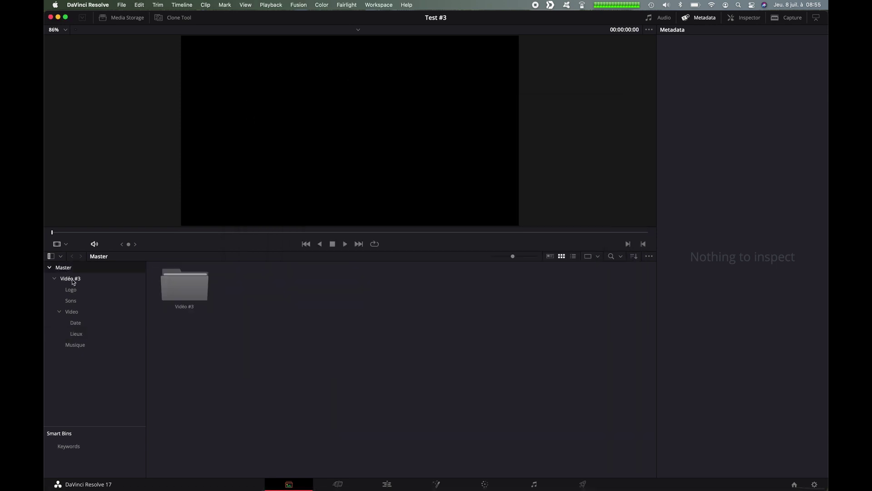
click(69, 278)
click(73, 290)
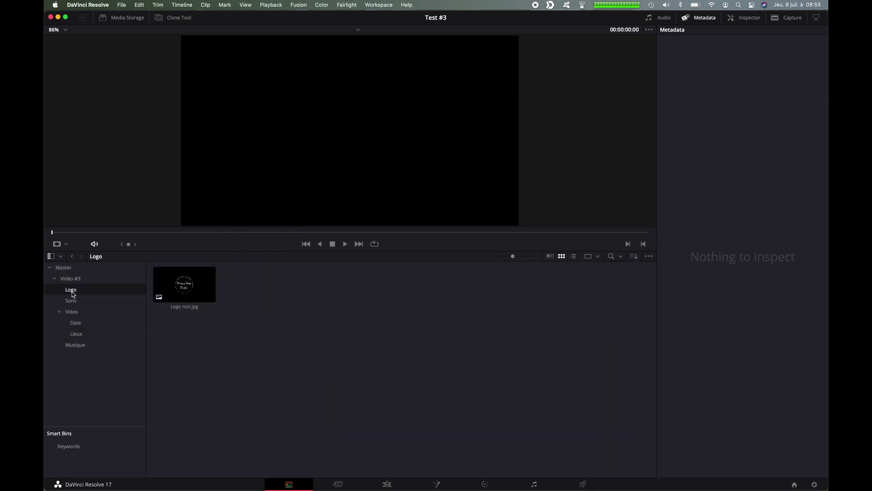
click(71, 300)
click(73, 312)
click(75, 323)
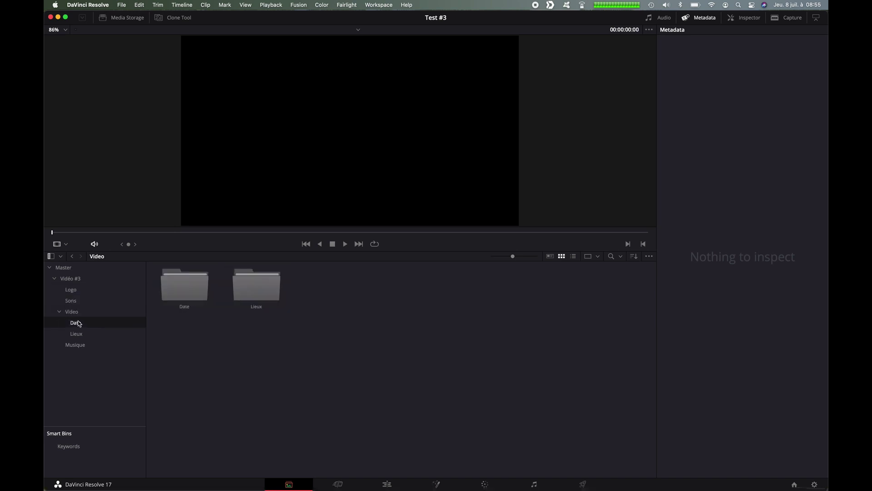
click(76, 334)
click(75, 345)
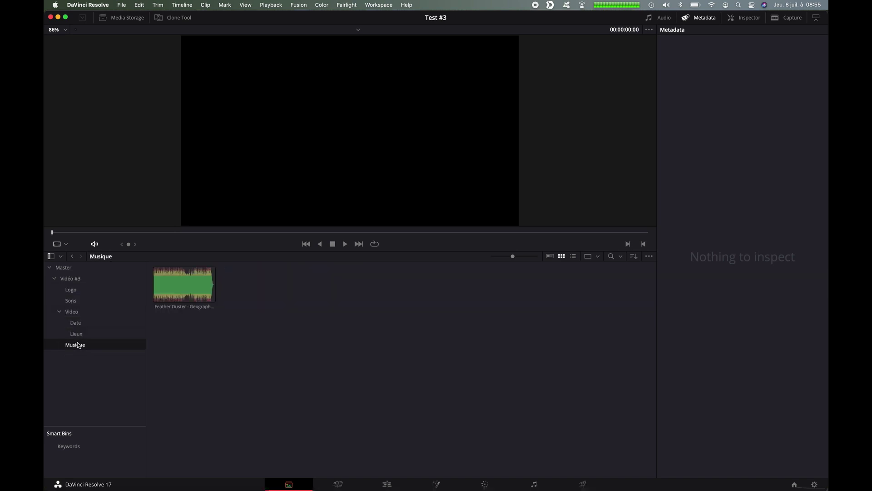
- Create a new bin named "Dossier X" inside the Vidéo #3 bin and open it
click(99, 385)
right_click(99, 385)
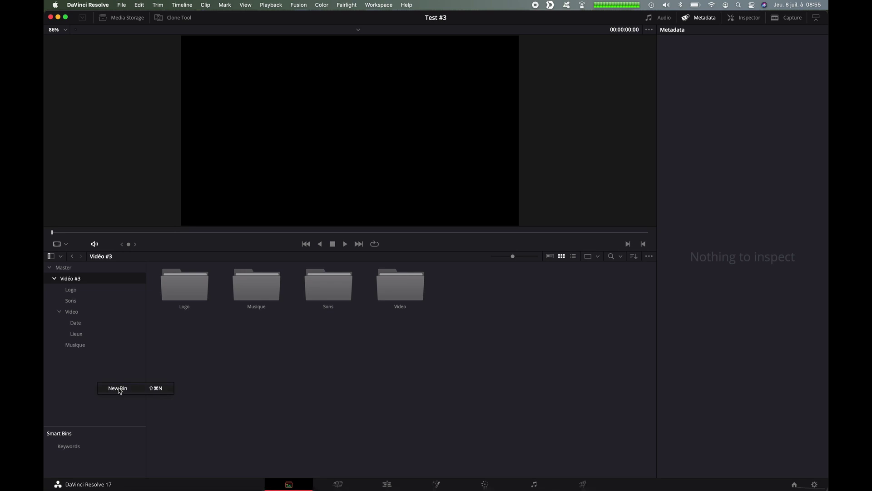
click(116, 388)
text(Dossie)
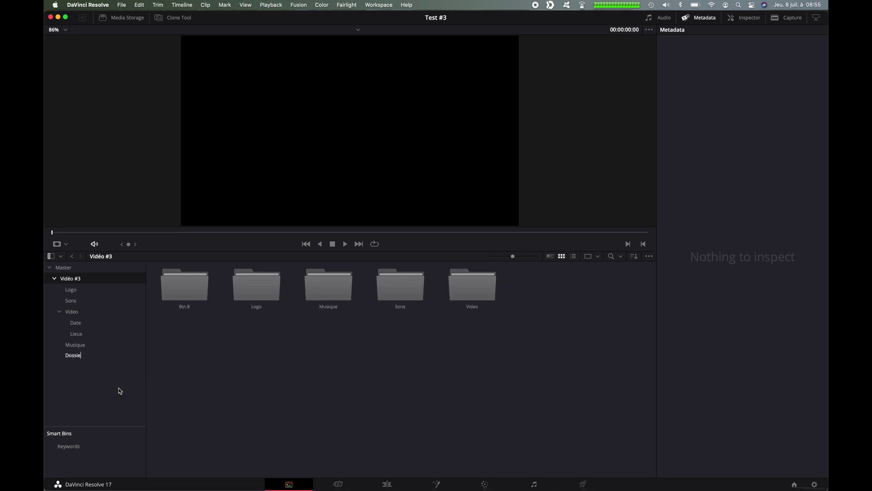
text(r X)
key(Return)
click(79, 356)
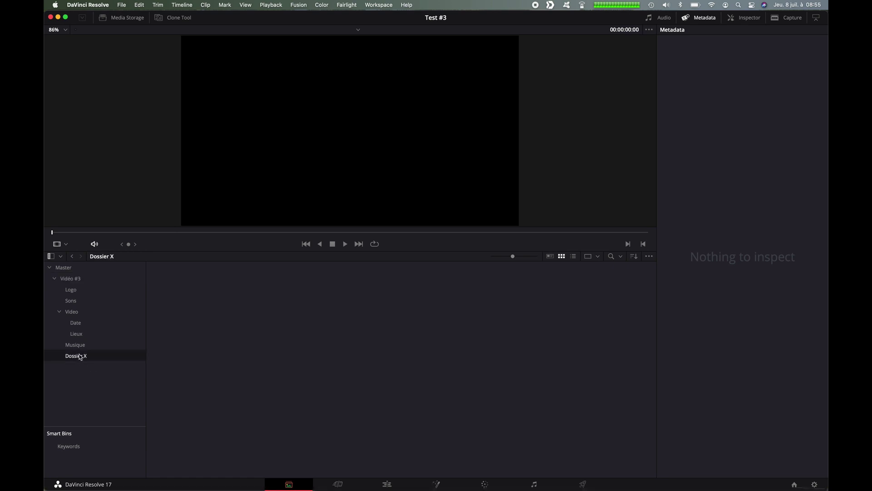
- In the project settings, change the timeline resolution, use 8-bit video depth and half-resolution ProRes 422 LT proxy and optimized media, and save
click(64, 267)
key(shift+9)
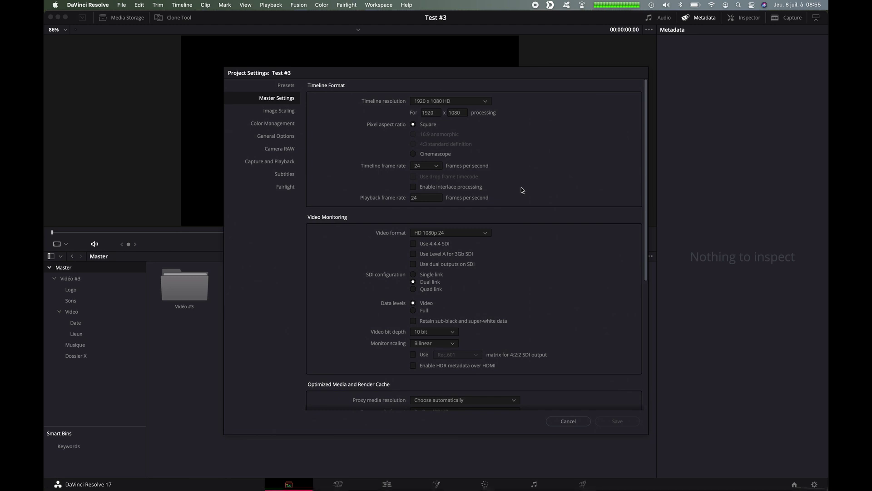
click(447, 102)
scroll(441, 162, down, 3)
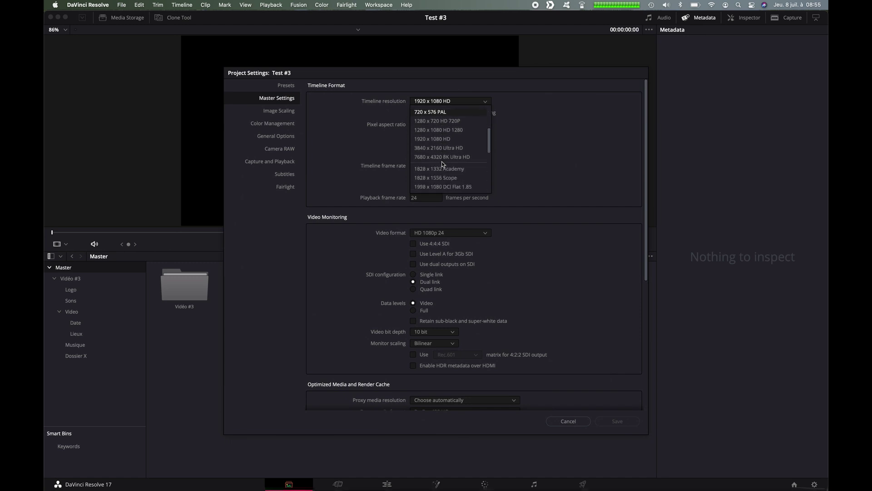
click(434, 157)
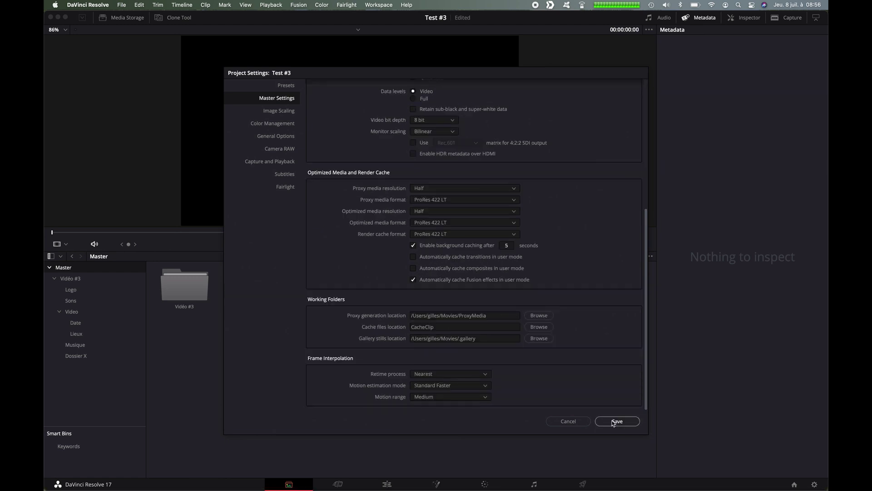
click(616, 421)
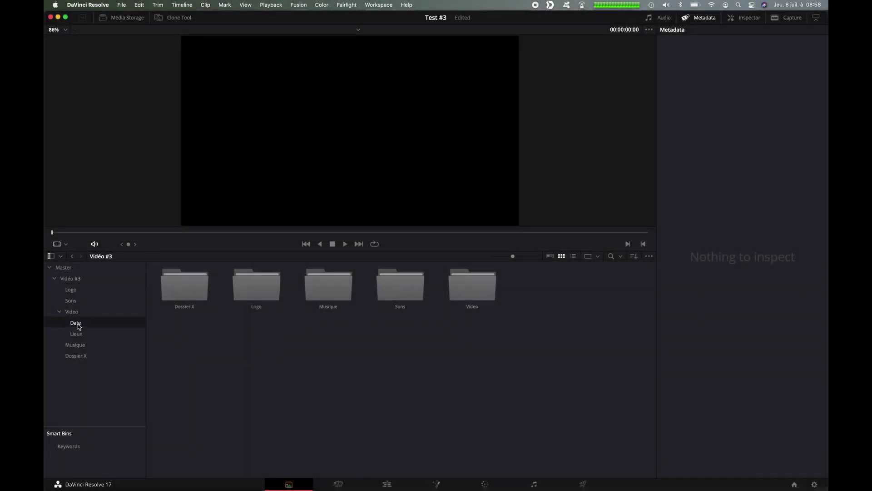
- Open the P1044047.MOV clip from the Date bin in the viewer and play it through
click(78, 326)
click(193, 279)
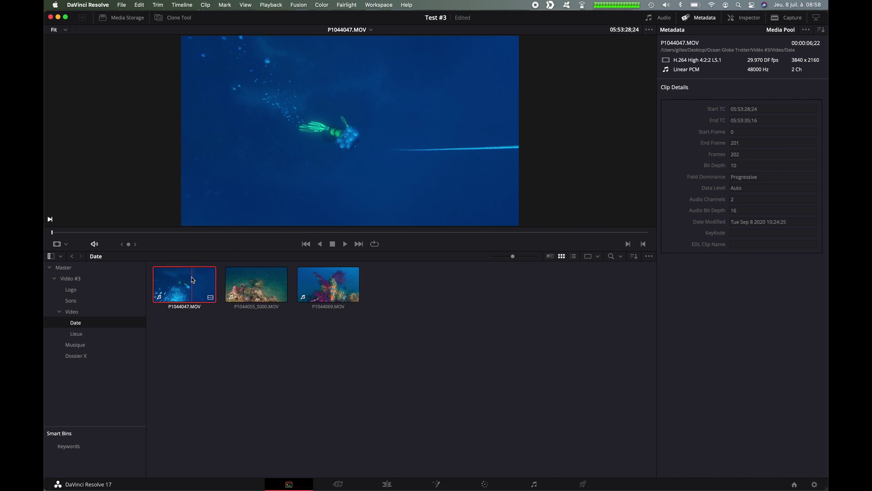
key(space)
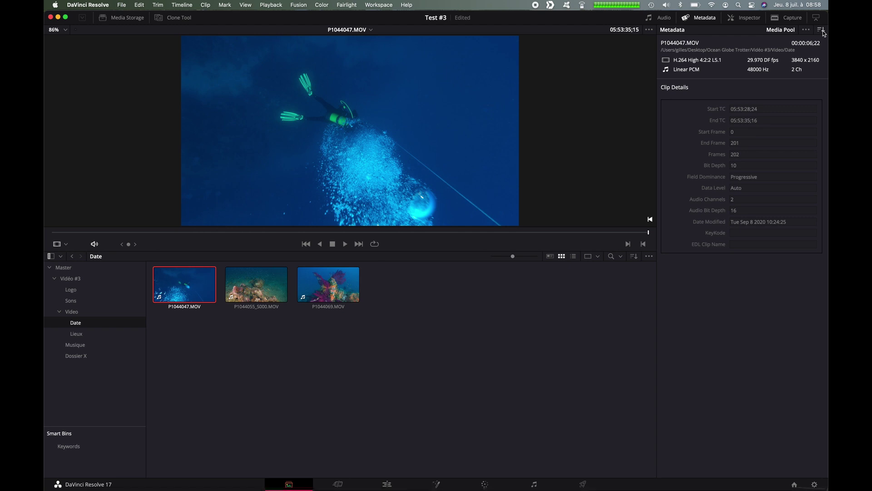
- Display all metadata groups for P1044047.MOV and add the keywords "plongeurs" and "descente"
click(820, 30)
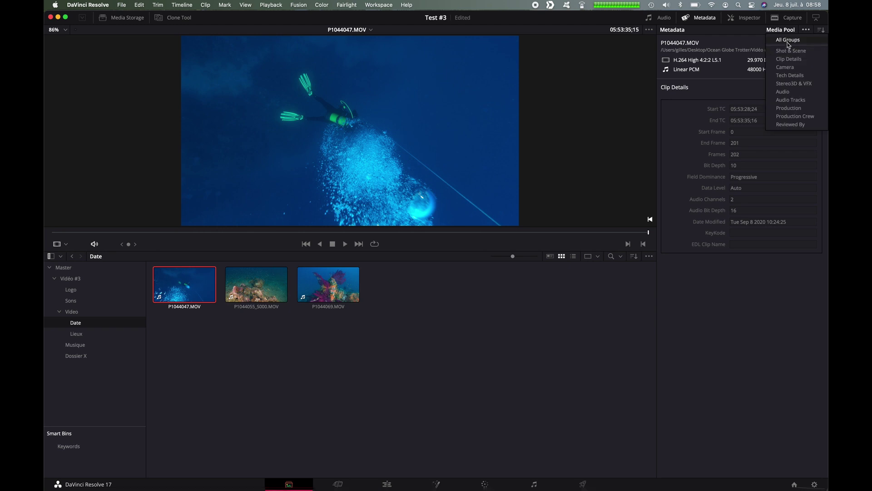
click(791, 41)
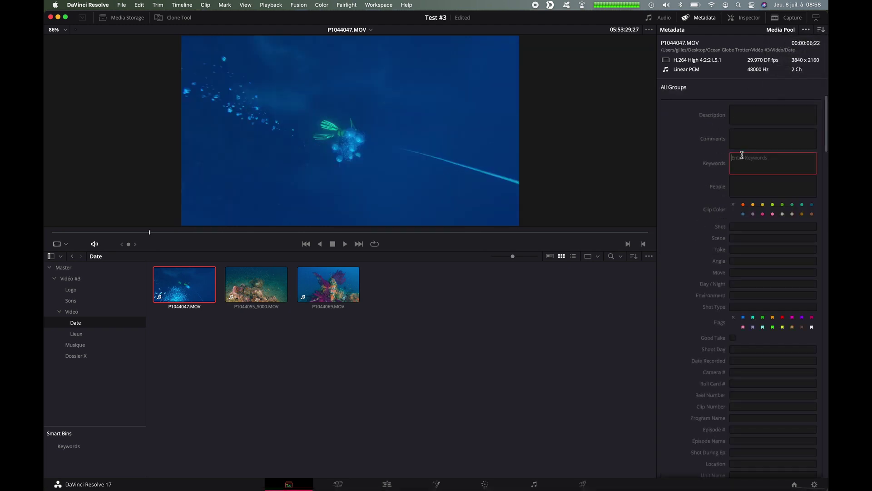
key(Return)
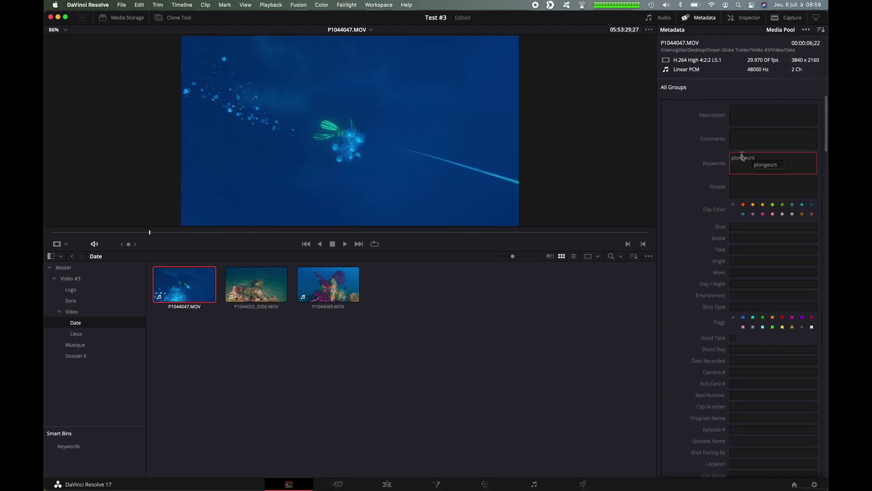
text(descente)
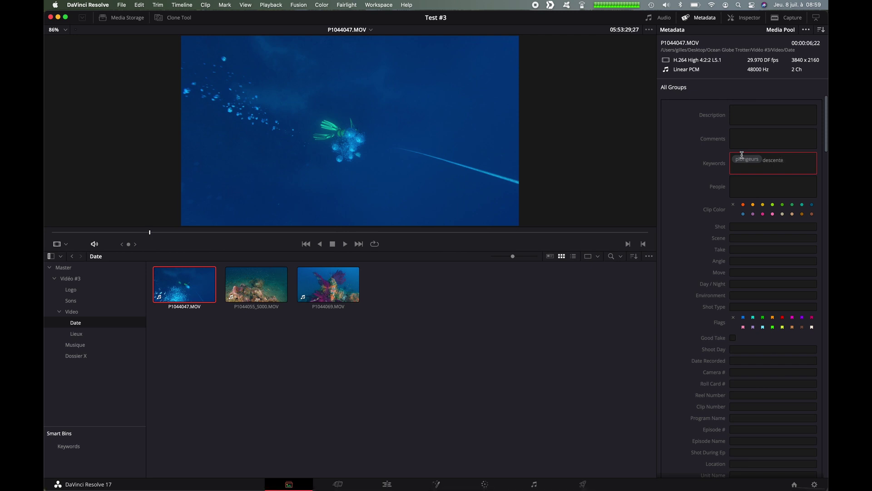
key(Return)
- Flag P1044047.MOV and P1044055_S000.MOV green, and give P1044055_S000.MOV the keywords "alevins" and "coraligène"
click(763, 317)
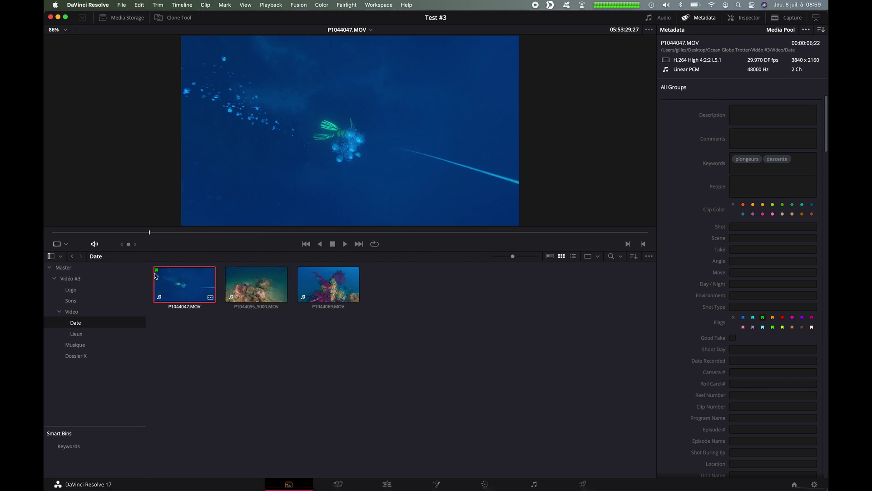
click(257, 284)
click(763, 318)
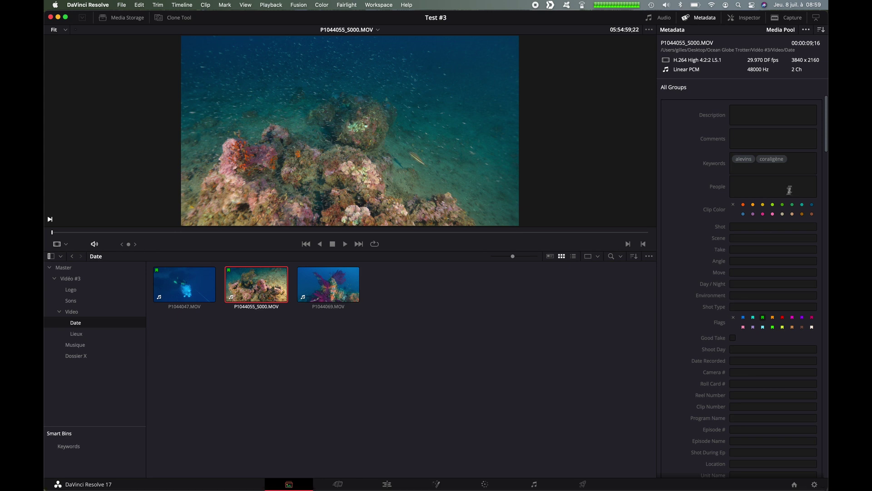
- Give P1044069.MOV the keywords "gorgones" and "rougets" plus an orange flag, and open the Lieux bin
click(328, 283)
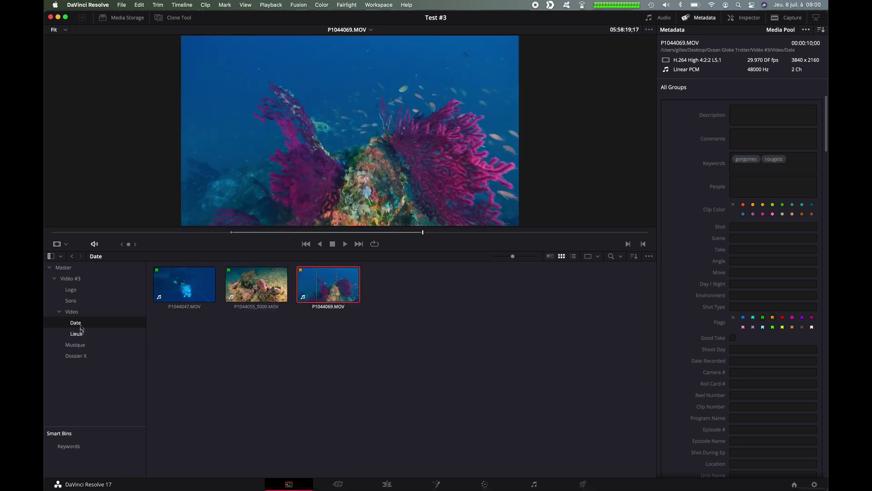
click(75, 334)
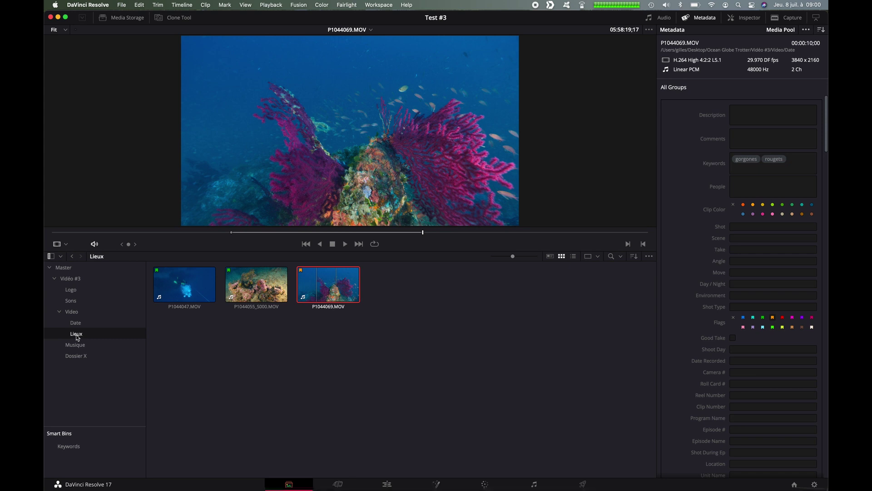
click(550, 257)
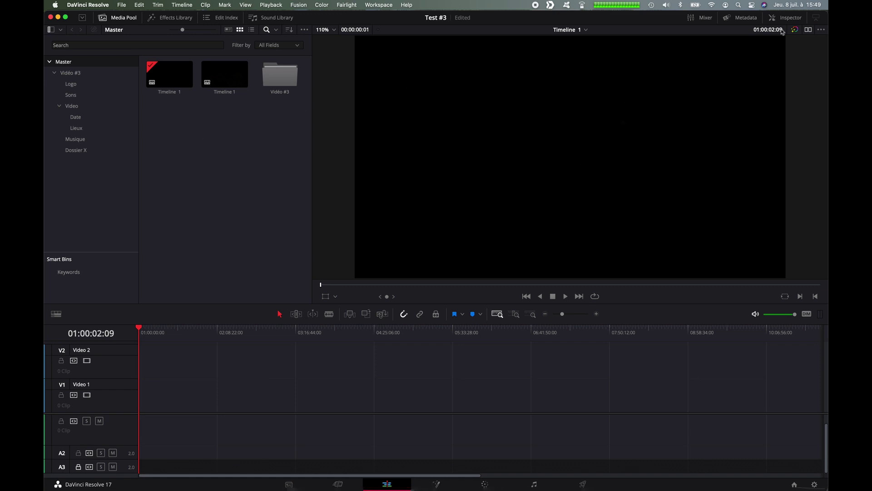
- Show the source and timeline viewers side by side, and place P1044055_S000.MOV from the Date bin at the start of Video 1
click(809, 30)
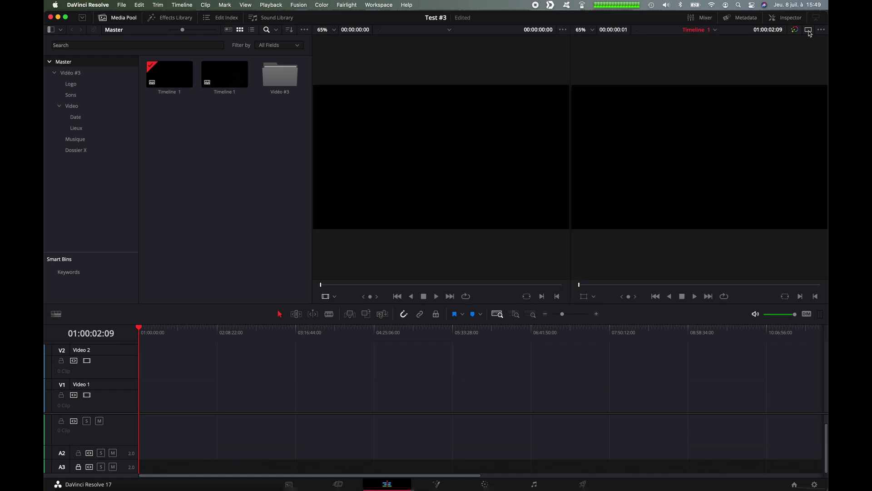
click(75, 117)
click(224, 75)
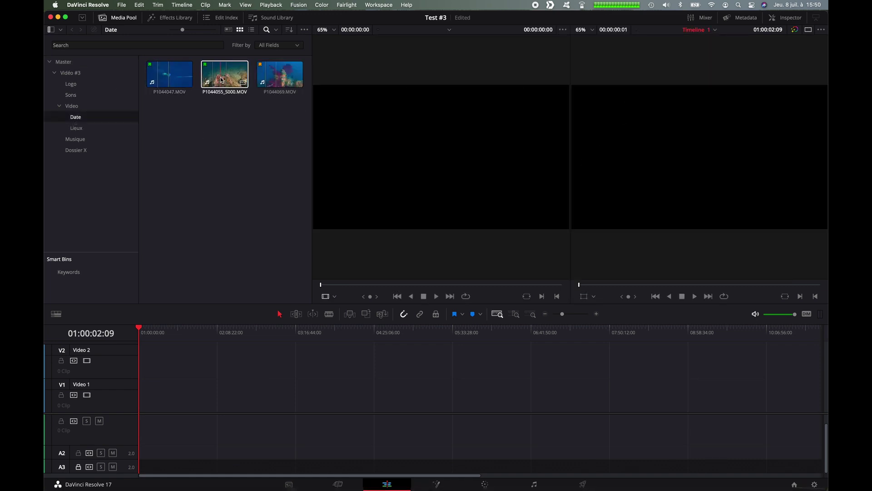
drag(224, 74, 388, 404)
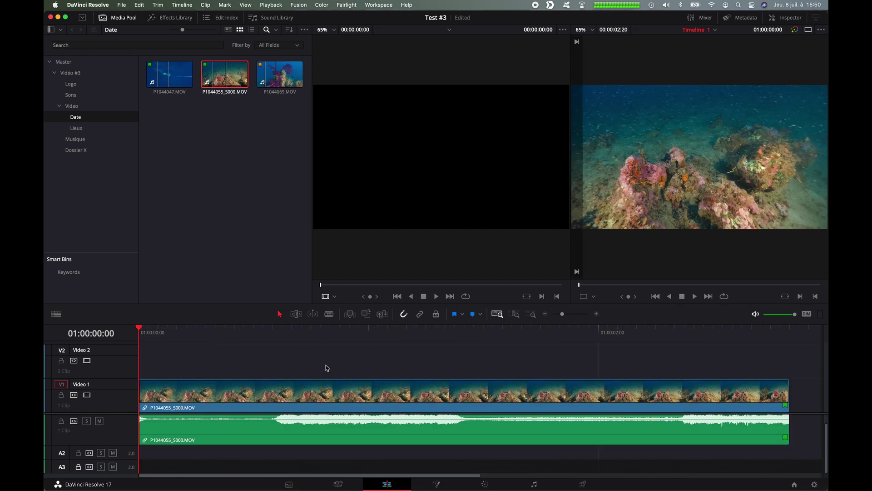
- Play the timeline and stop the playhead partway through P1044055_S000.MOV
click(321, 329)
key(space)
key(space)
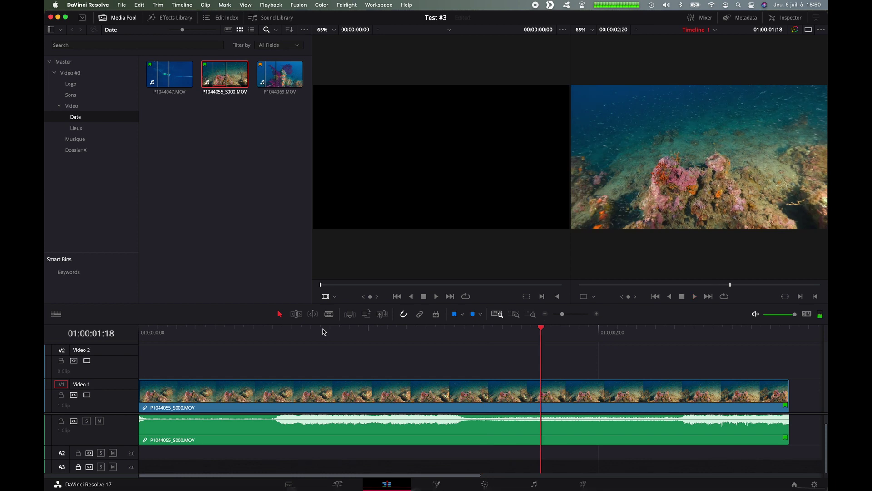
- Load P1044047.MOV in the source viewer, preview it, and mark an in point at 05:53:30:02 and an out point at 05:53:31:29
click(170, 80)
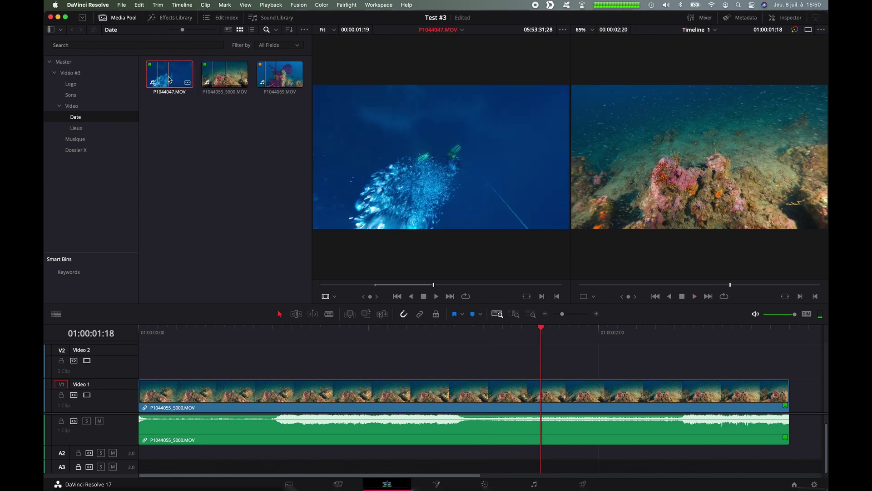
key(space)
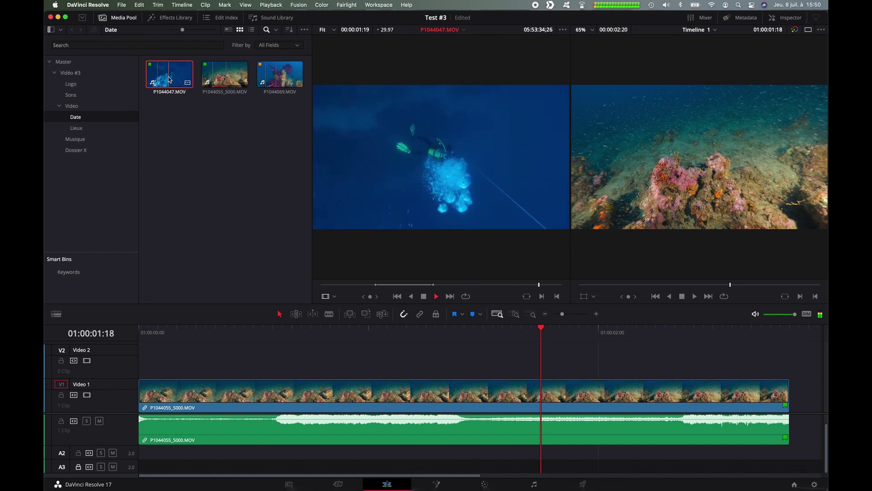
key(space)
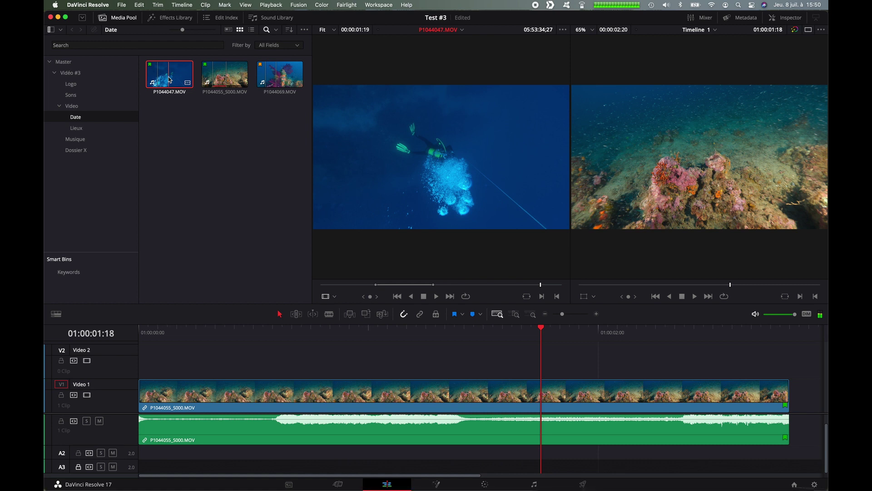
key(space)
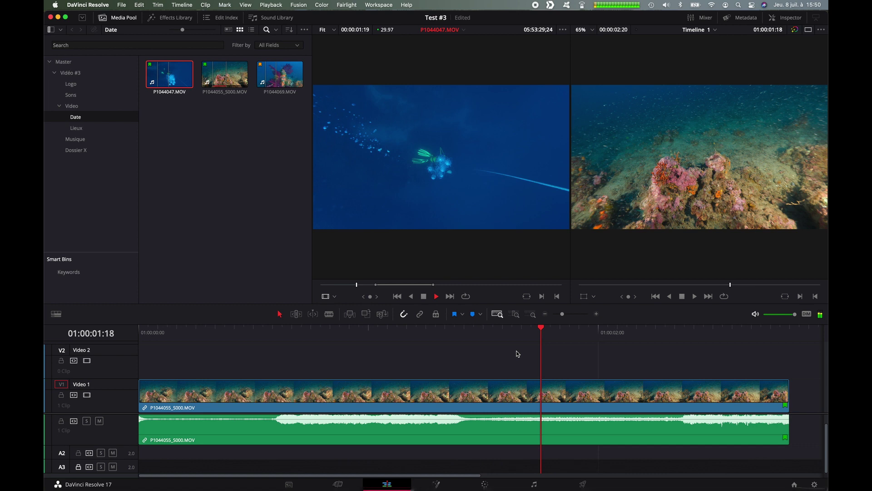
key(i)
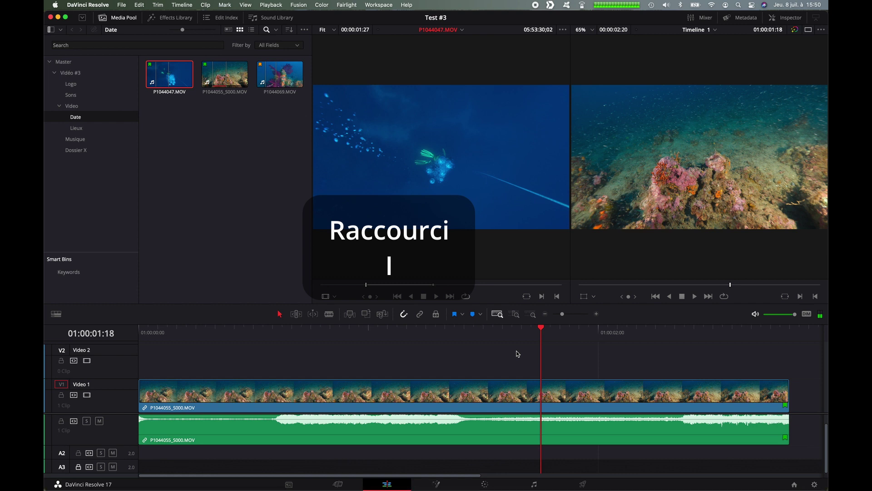
key(space)
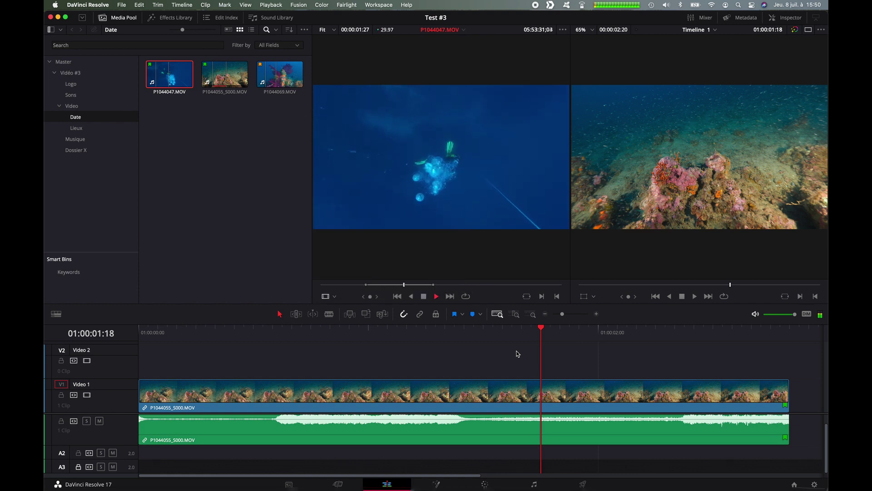
key(o)
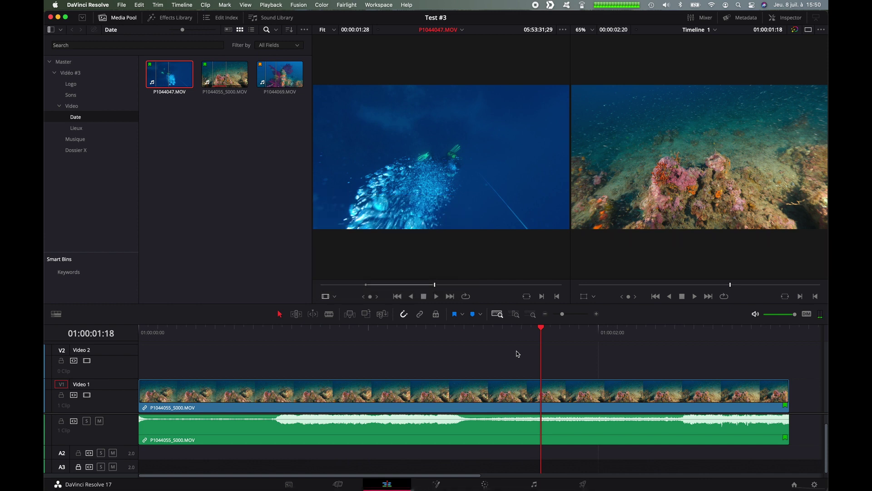
- Try placing only the video of P1044047.MOV on Video 2, and inserting its marked range into Video 1 at the playhead, undoing each edit
drag(442, 176, 230, 364)
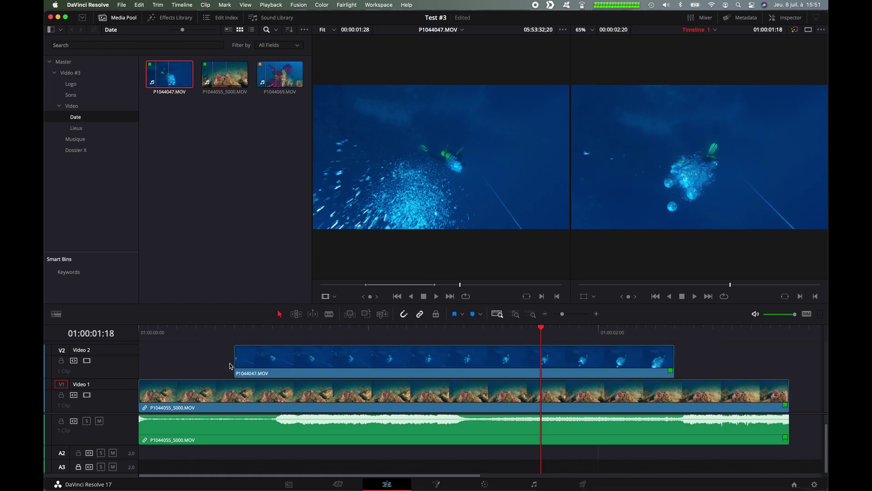
key(super+z)
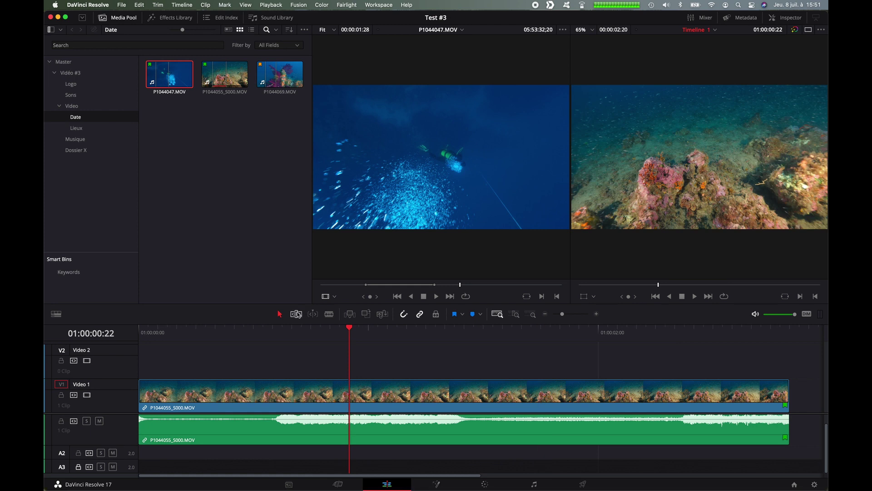
click(349, 318)
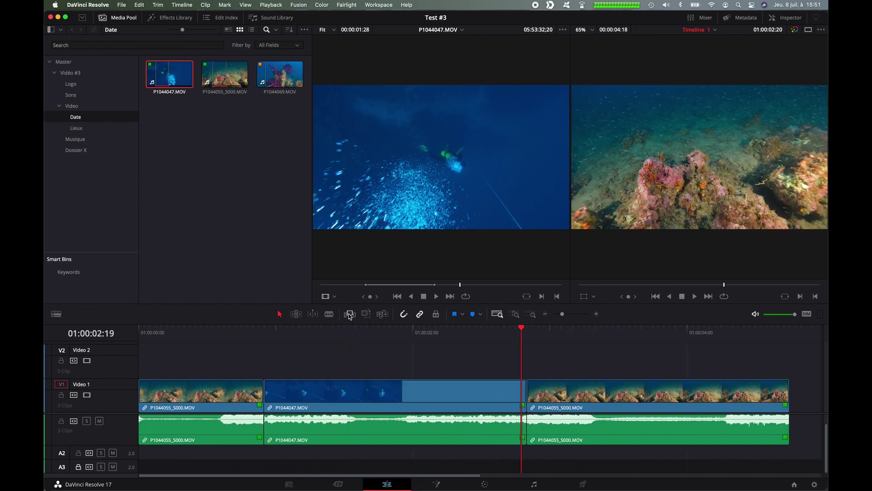
key(super+z)
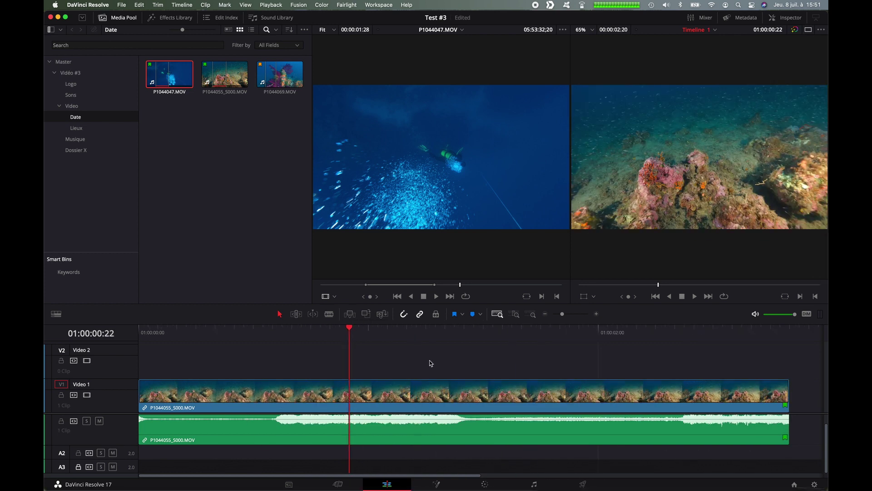
- Overwrite the end of P1044055_S000.MOV with the marked range of P1044047.MOV, and move its video onto Video 2 overlapping the reef clip
click(367, 315)
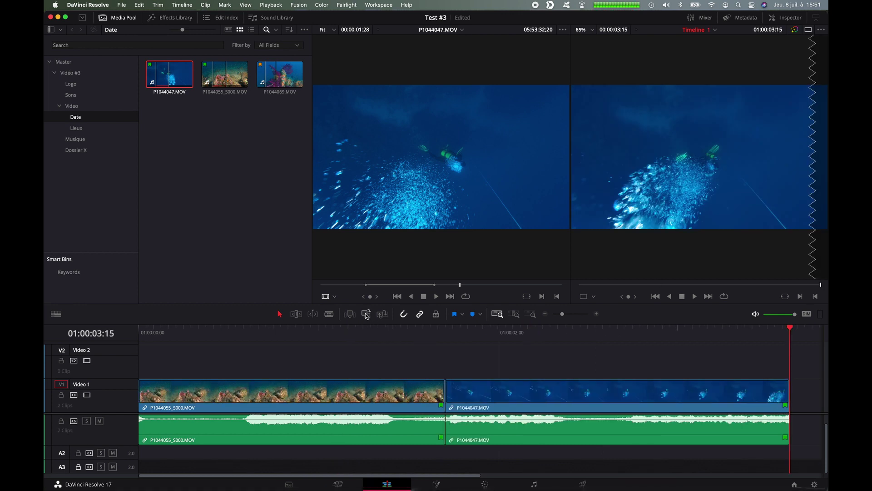
drag(420, 335, 506, 345)
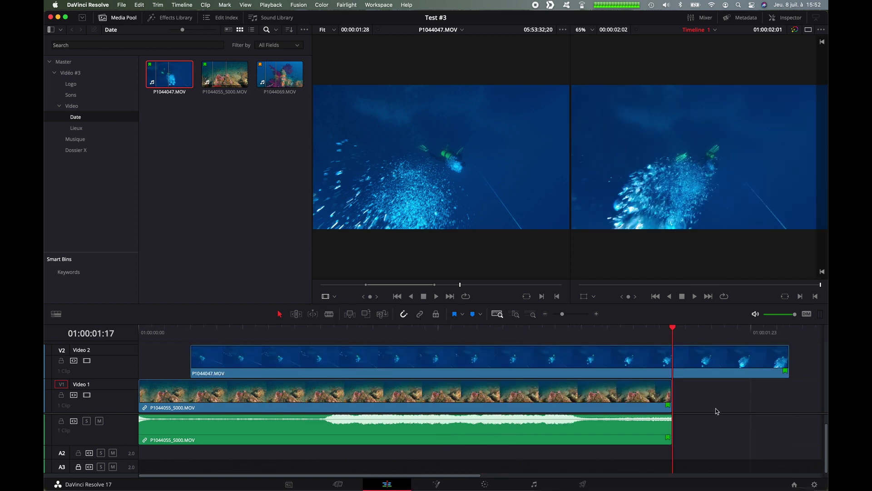
- Replace the audio of P1044055_S000.MOV with 156011__hdvideoguy__scubadiving-01.wav from the Sons bin, and play the timeline from the start
click(634, 428)
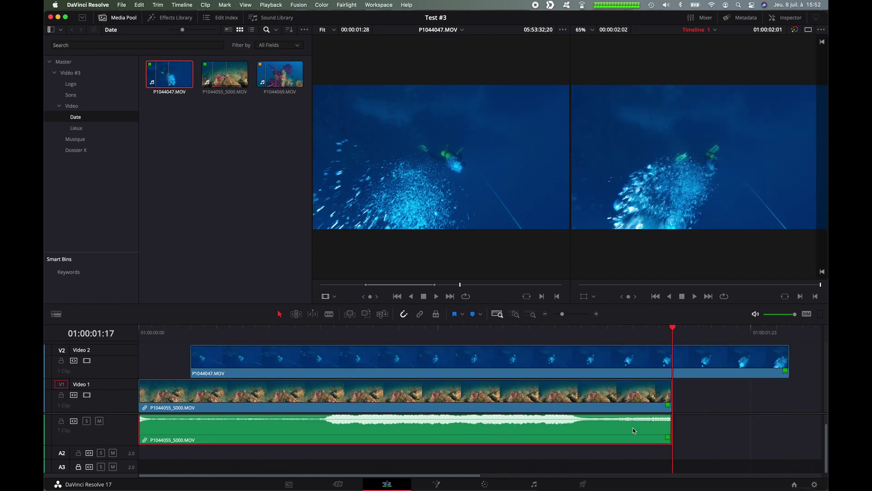
key(Delete)
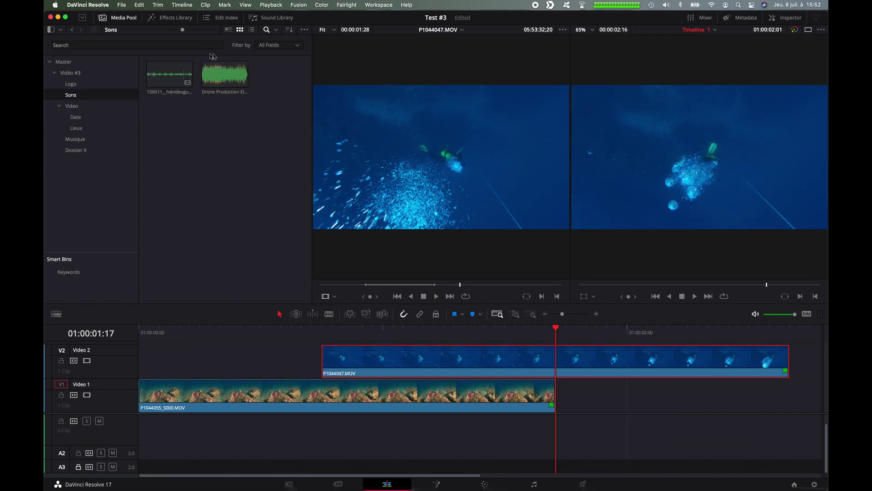
drag(159, 79, 143, 432)
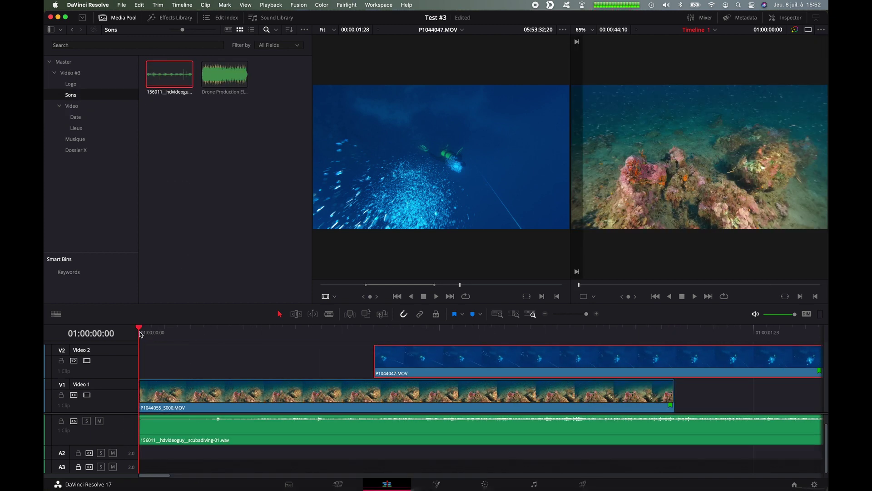
key(space)
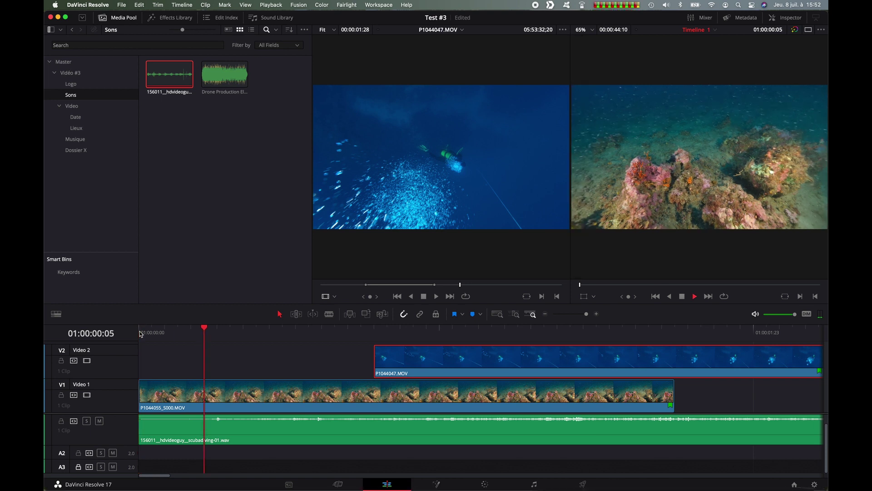
- Display the metadata of the timeline clip P1044047.MOV, and search the Vidéo #3 bin for "rouget" across all fields
click(729, 17)
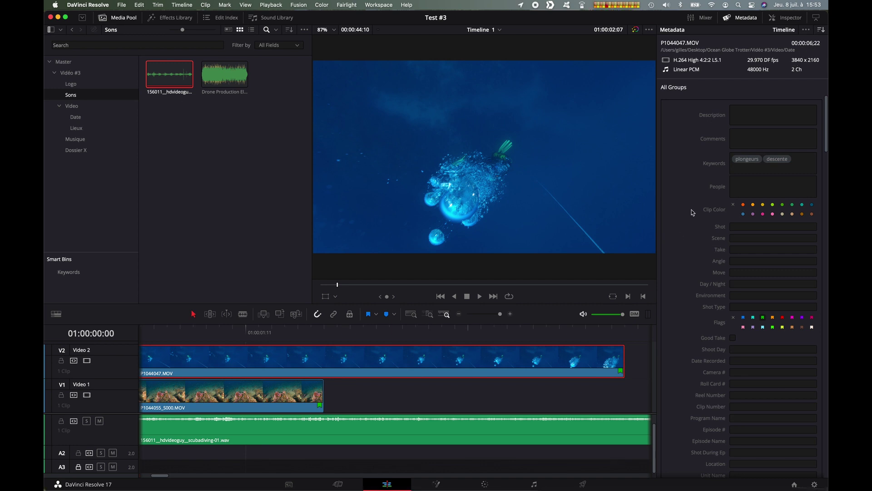
click(779, 159)
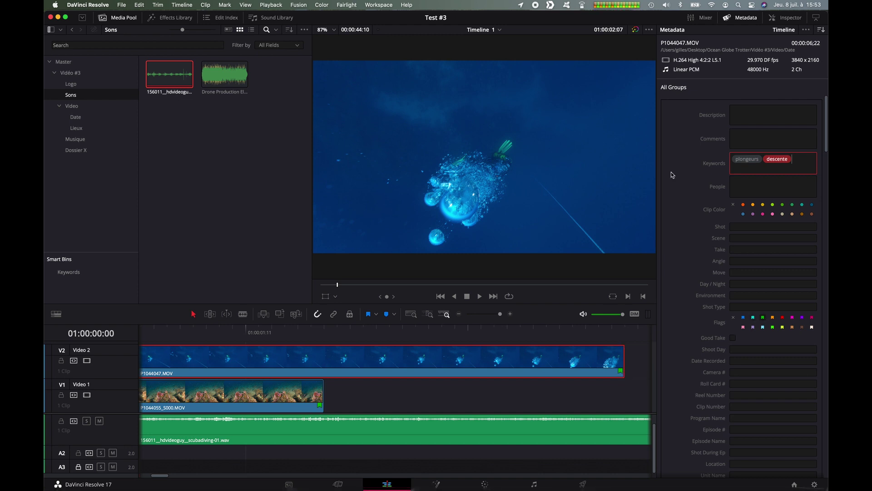
click(71, 73)
click(284, 45)
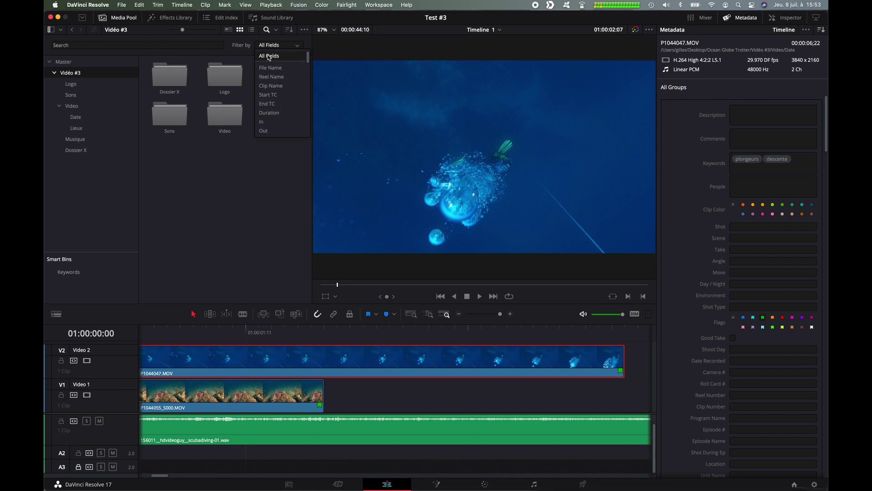
click(268, 55)
click(161, 45)
text(rouget)
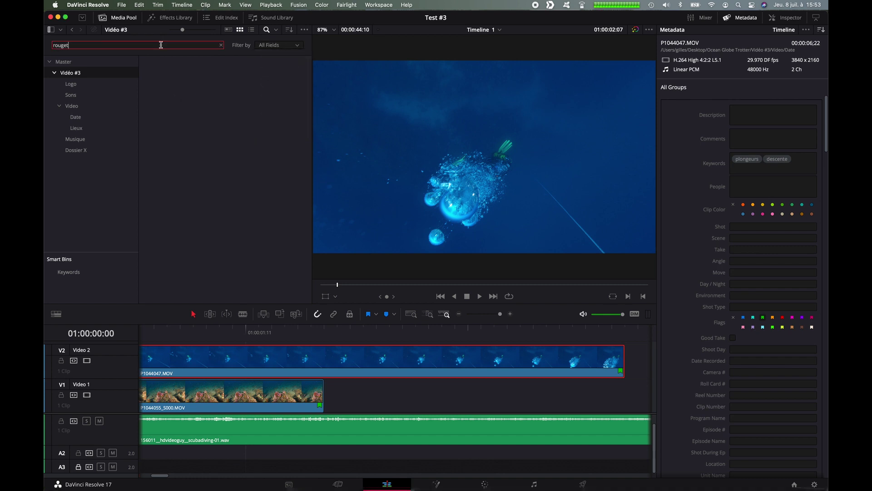
- Apply the "rouget" search to the Video and Date bins, and check the "rougets" keyword of P1044069.MOV
click(71, 106)
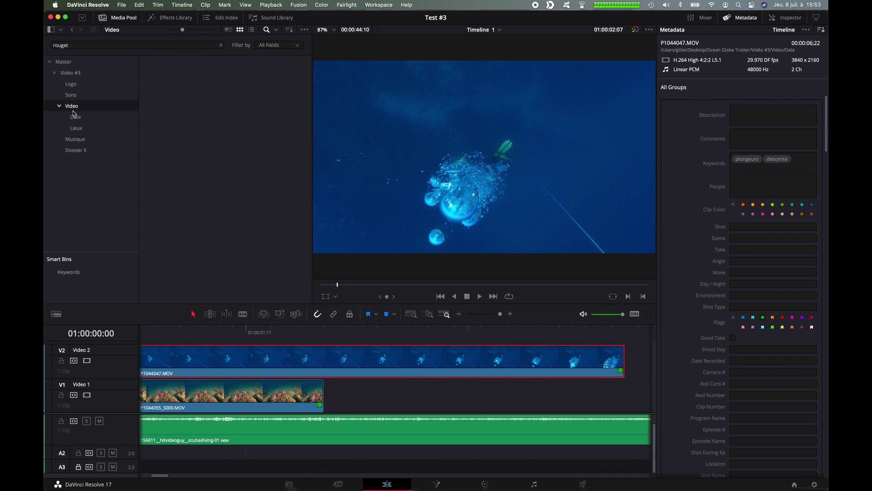
click(75, 116)
click(768, 160)
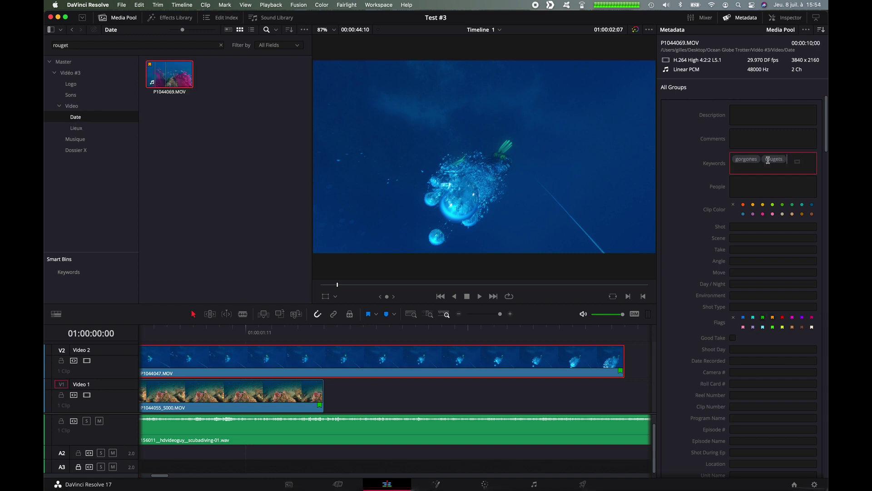
click(768, 159)
- Search the Lieux bin for "gorgone", and apply the same search to the Date bin
click(76, 128)
click(125, 47)
text(gorgon)
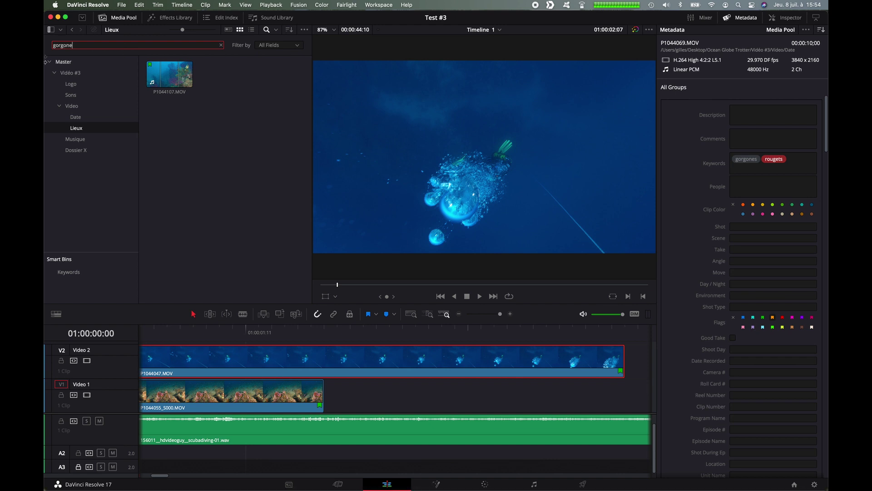
click(75, 117)
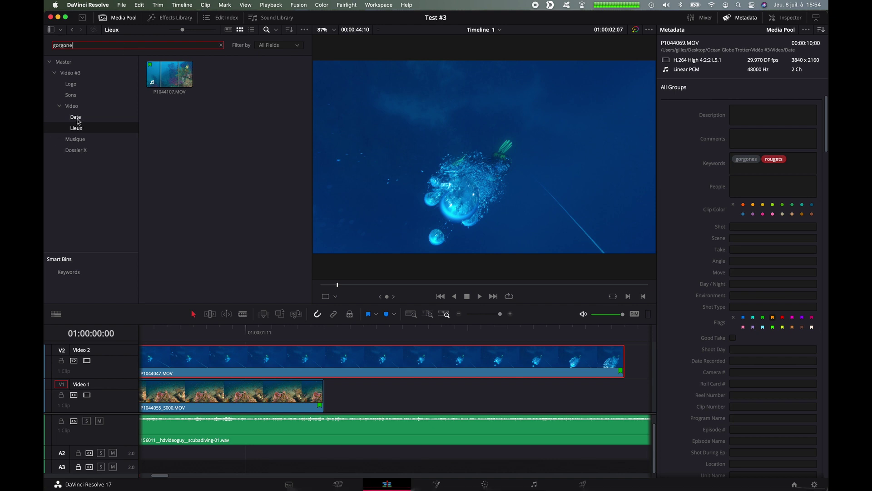
- List the Date bin's clips in list view with the search cleared, widen the media pool, and bring the Flags column into view
click(252, 29)
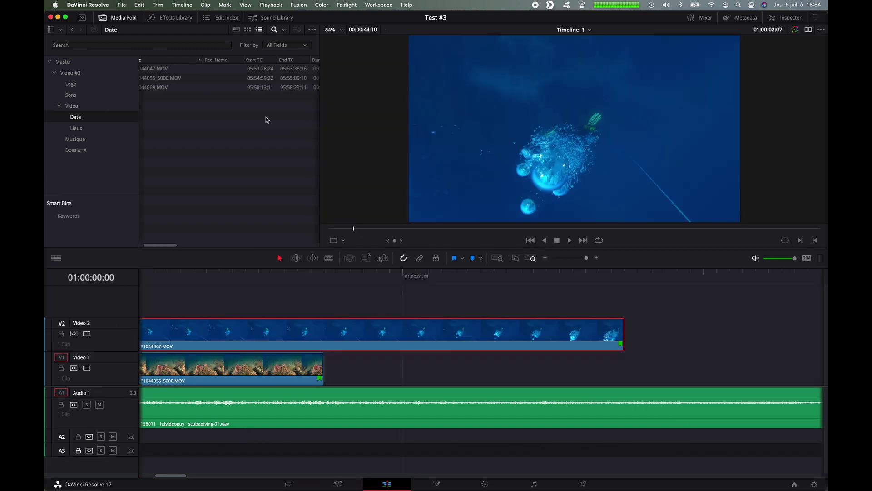
scroll(266, 117, right, 5)
drag(320, 137, 397, 136)
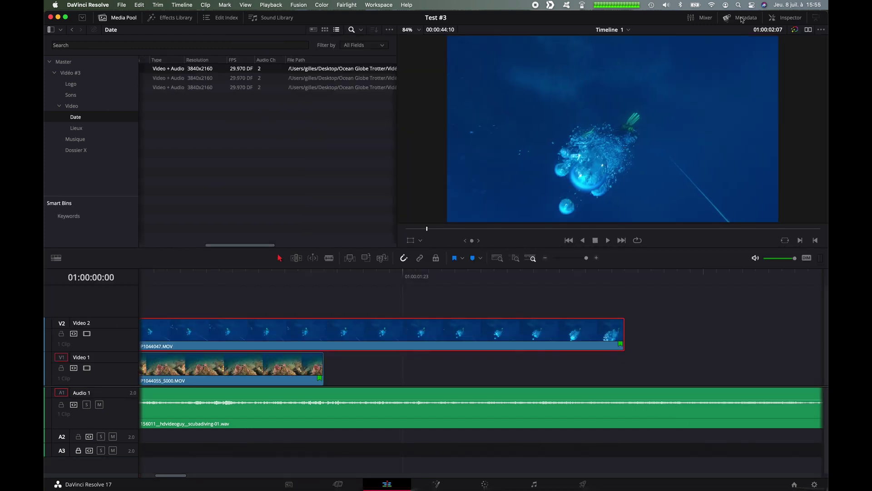
scroll(337, 142, right, 5)
scroll(337, 142, right, 5)
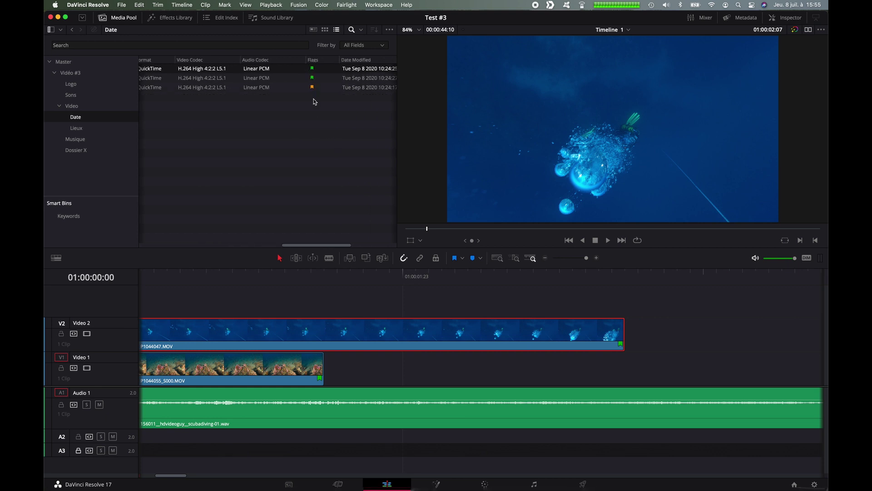
- Place P1044047.MOV from the Date bin on Video 1 after P1044055_S000.MOV, and show the bin's clips in metadata view
drag(309, 68, 495, 368)
click(313, 29)
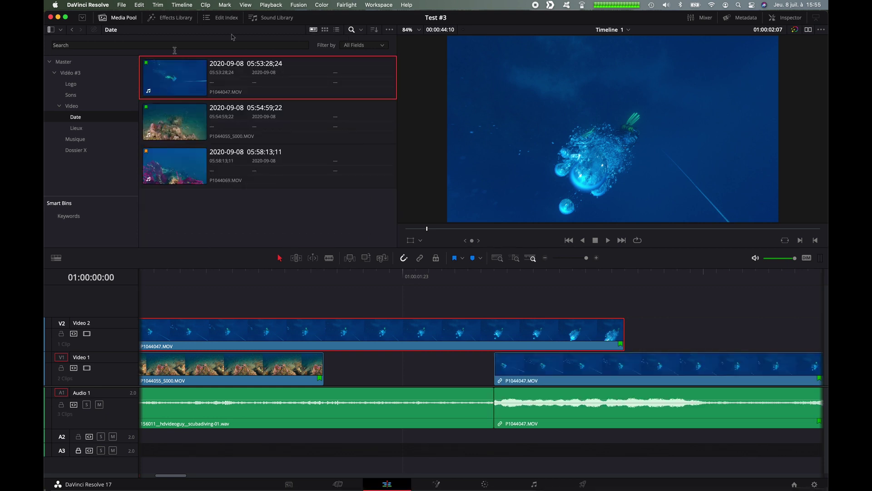
click(328, 112)
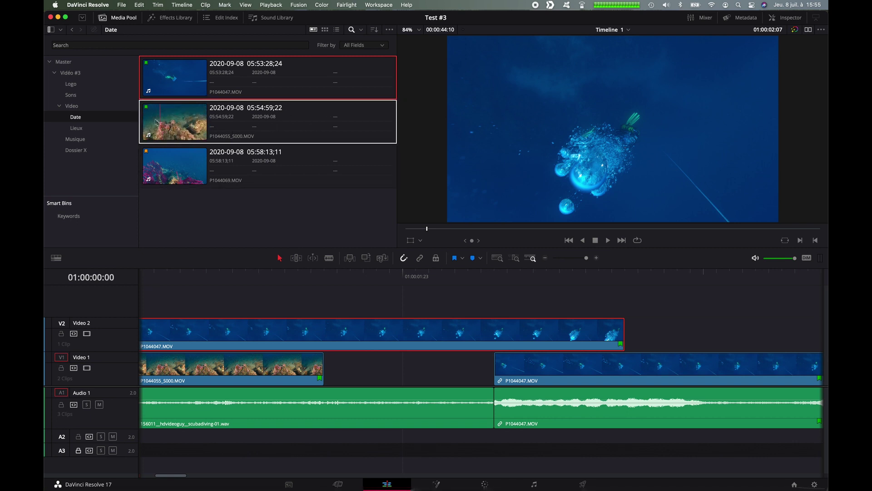
click(150, 154)
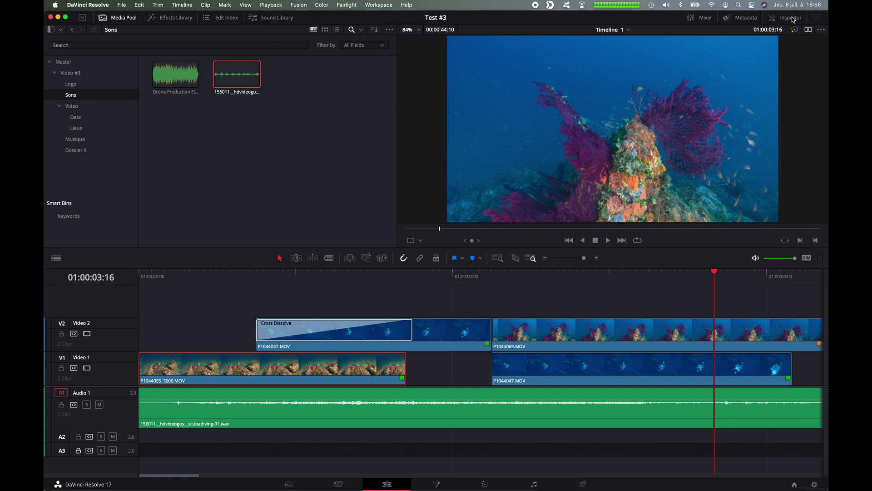
- Open the Inspector for timeline clip P1044055_S000.MOV, try a zoom of 1.650, and reset the zoom
click(791, 18)
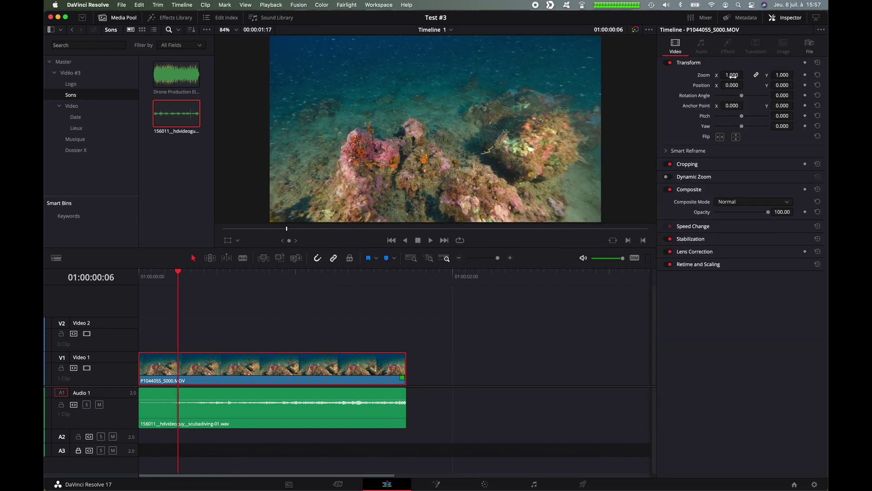
drag(732, 76, 745, 74)
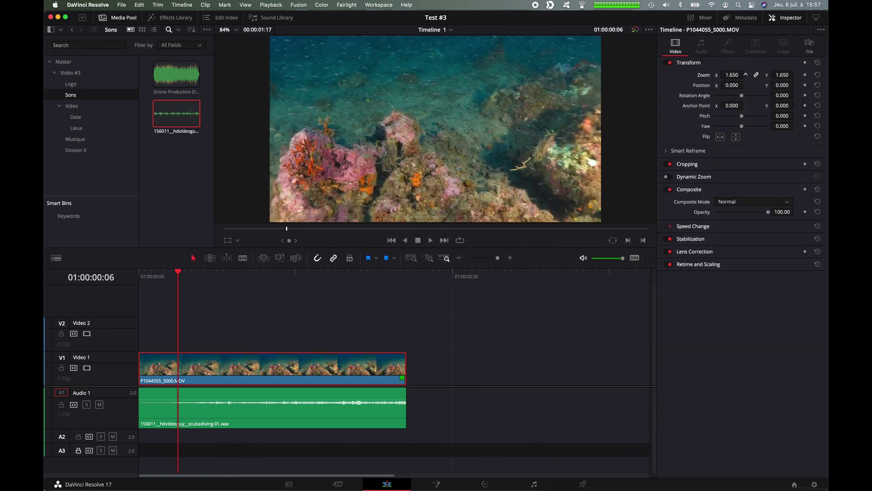
double_click(707, 77)
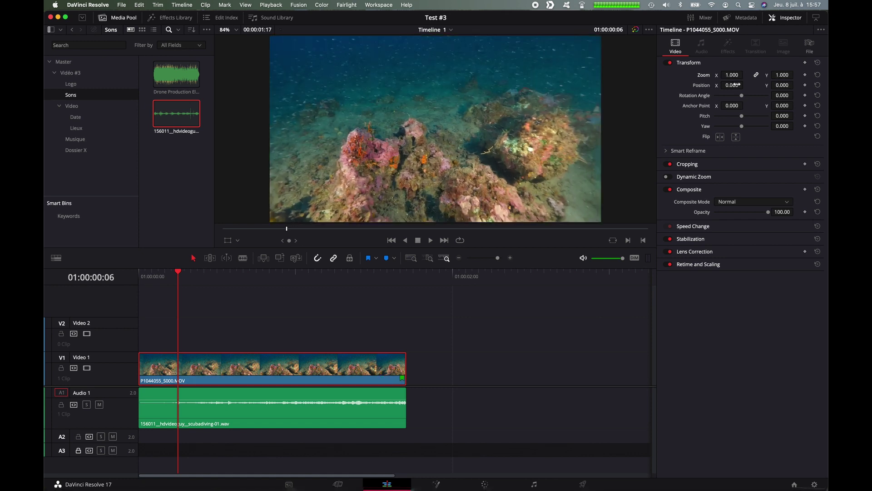
- Try a position offset of X -78 and Y 92 on the clip, undo it, and try cropping its left side
drag(735, 84, 734, 90)
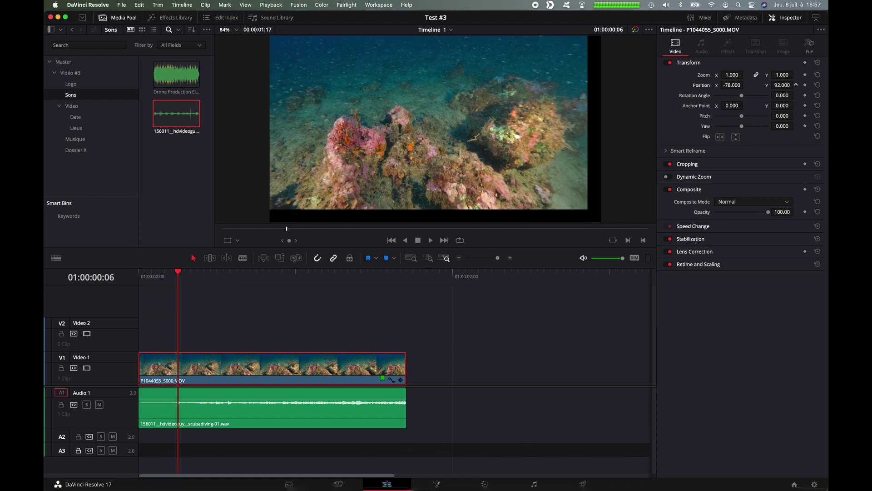
key(super+z)
click(685, 164)
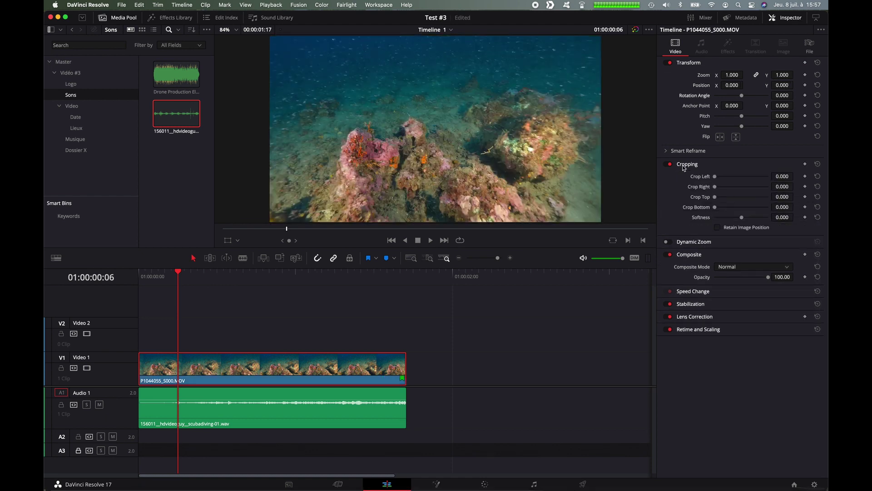
drag(715, 177, 743, 187)
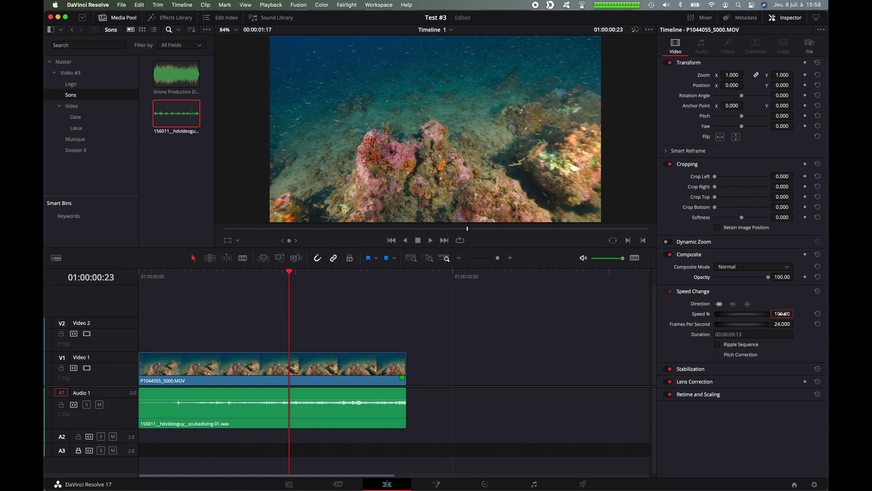
- Set the speed of P1044055_S000.MOV to 80% and play the clip from the start of the timeline
key(Return)
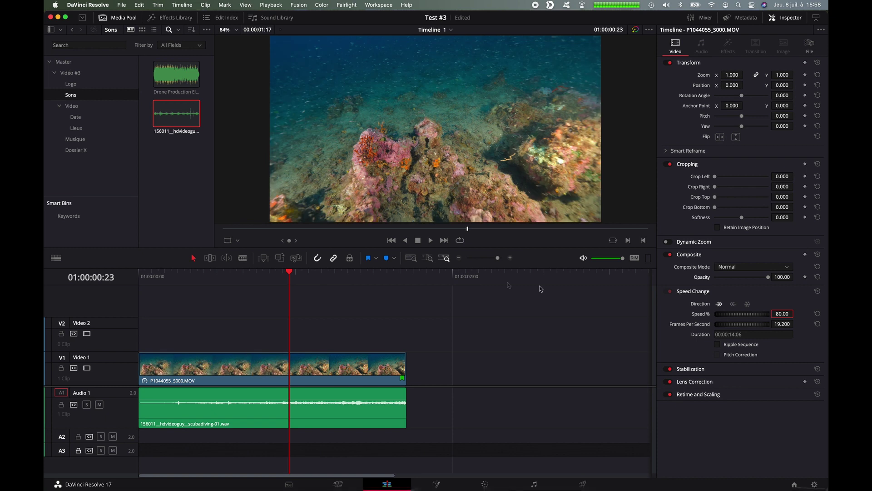
drag(196, 273, 132, 273)
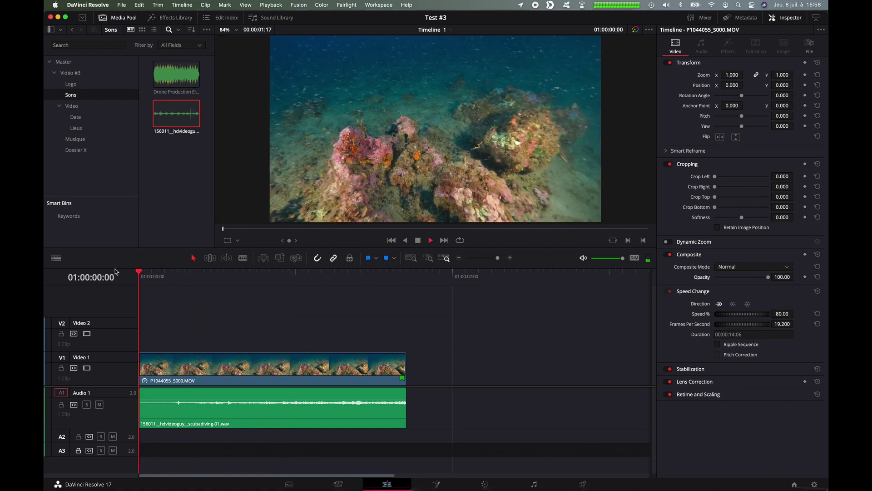
key(space)
key(space)
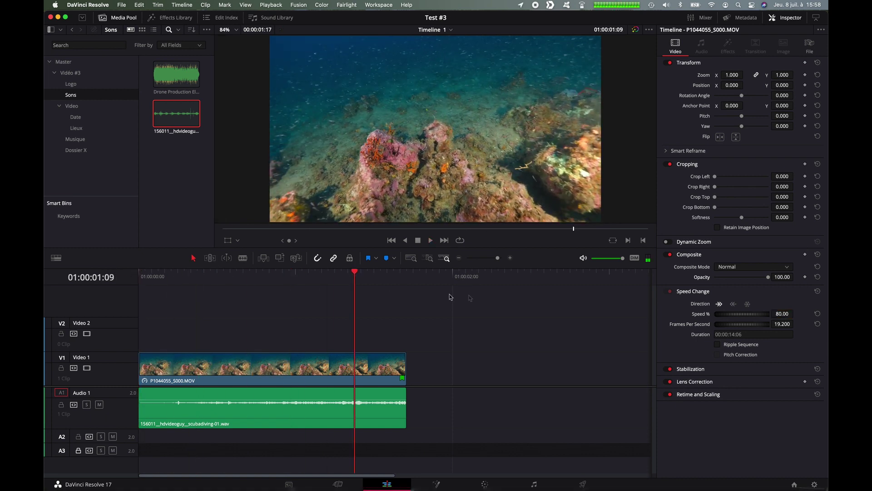
- Try a speed of 50% on P1044055_S000.MOV and play the clip from near its start
click(780, 314)
text(50)
key(Return)
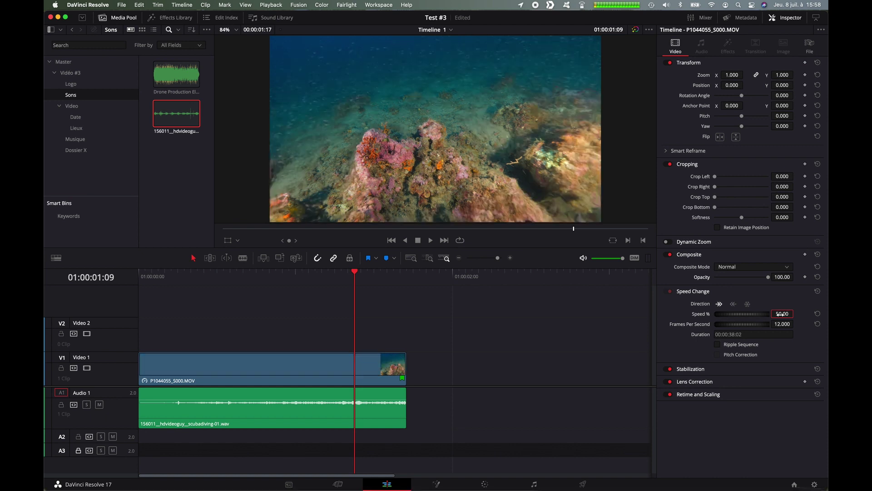
click(155, 275)
key(space)
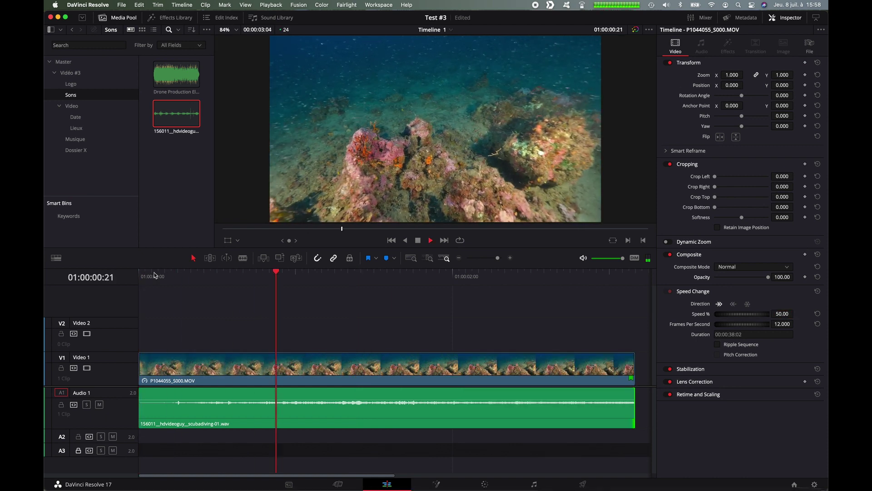
key(space)
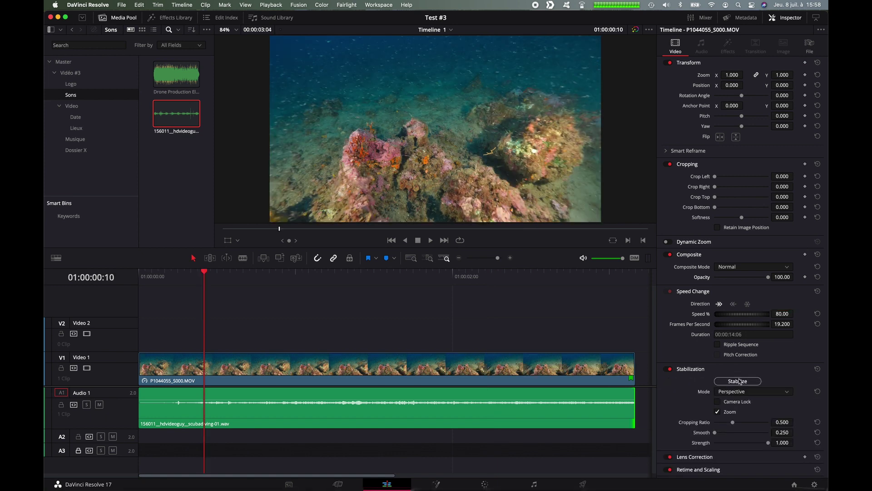
- Stabilize P1044055_S000.MOV in Perspective mode and play the result from the start of the timeline
click(740, 380)
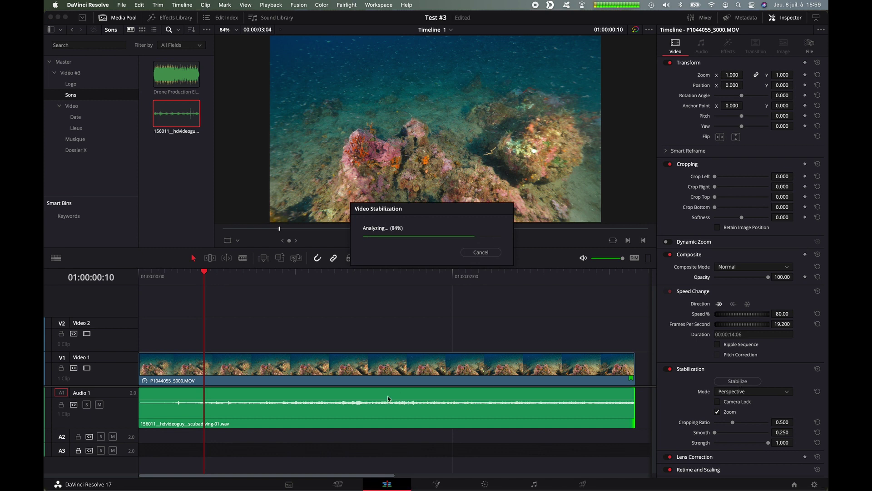
key(Home)
key(space)
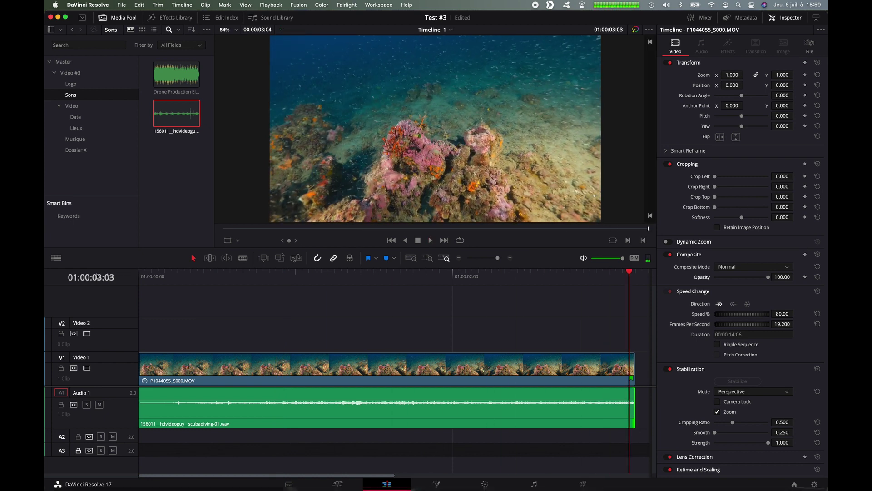
- Add a cross dissolve at the start of P1044055_S000.MOV and a 0 dB cross fade at the start of the Audio 1 clip
right_click(146, 368)
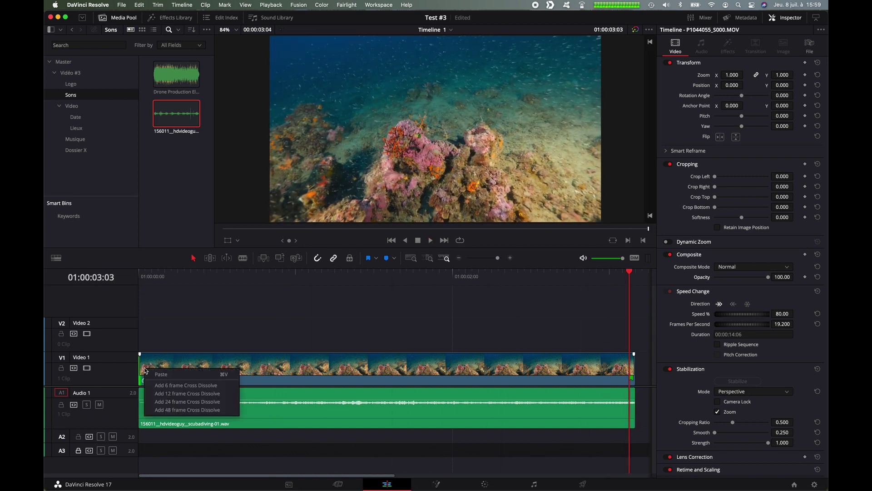
click(175, 385)
right_click(142, 395)
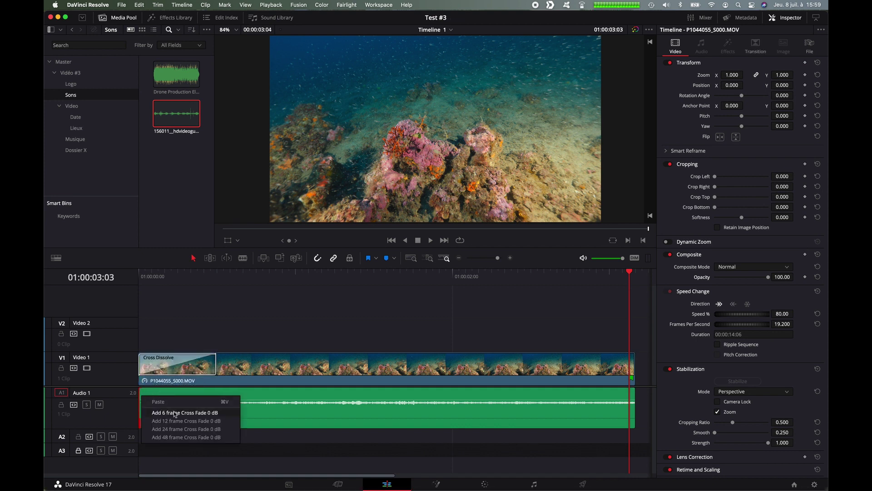
click(175, 413)
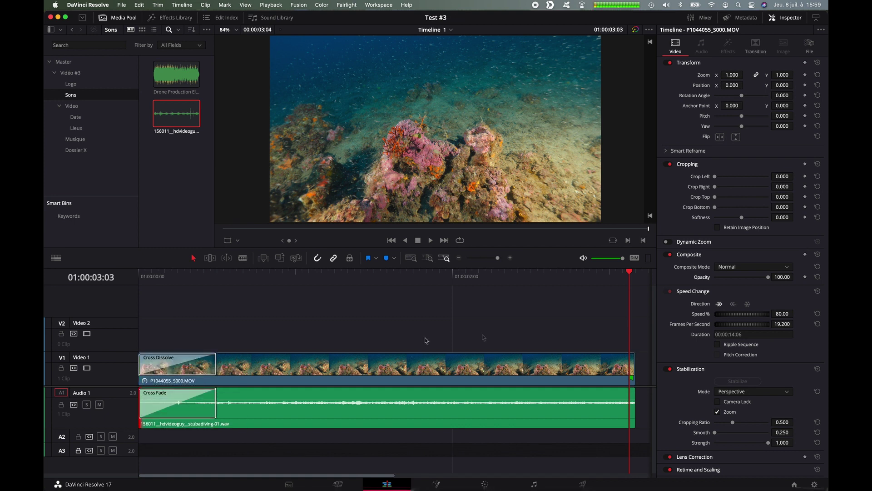
- Add a 12-frame cross dissolve at the video clip's end and a 12-frame 0 dB cross fade at the audio's end, and play the timeline
right_click(634, 362)
click(654, 387)
right_click(632, 397)
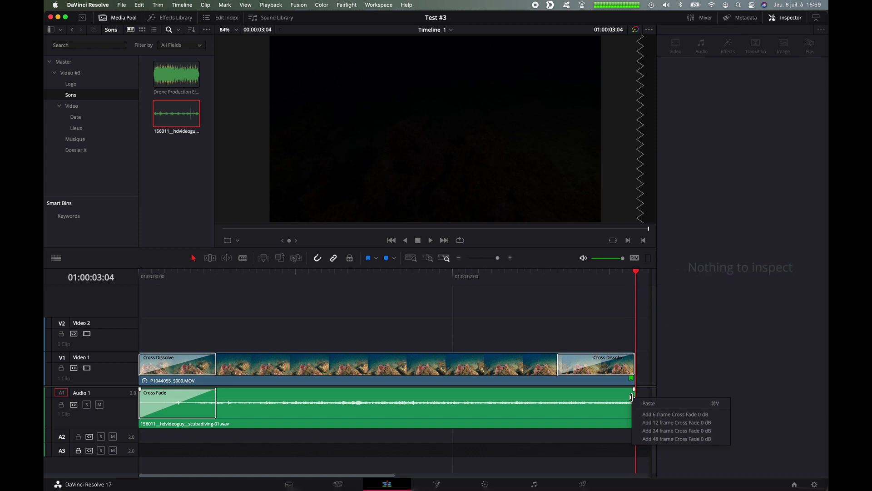
click(651, 422)
key(Home)
key(space)
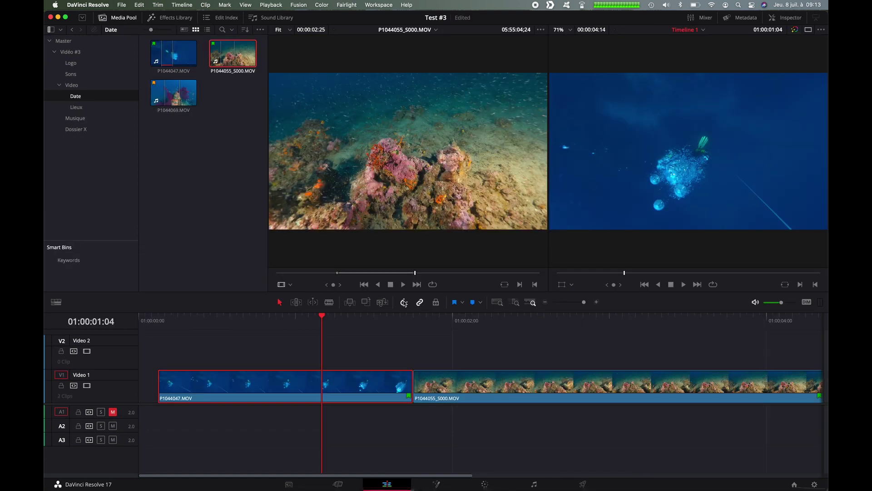
- Move P1044055_S000.MOV to the start of Video 1, ahead of P1044047.MOV, and try sliding P1044047.MOV along the track
mouse_move(437, 384)
mouse_down()
mouse_move(437, 353)
mouse_move(435, 388)
mouse_up()
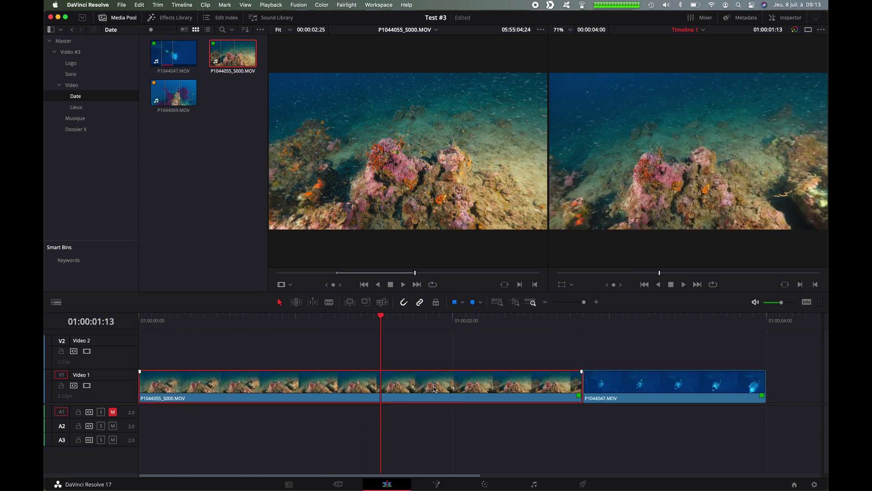
drag(656, 383, 741, 382)
drag(635, 387, 674, 386)
- Trim the end of P1044055_S000.MOV in Trim Edit mode
click(296, 302)
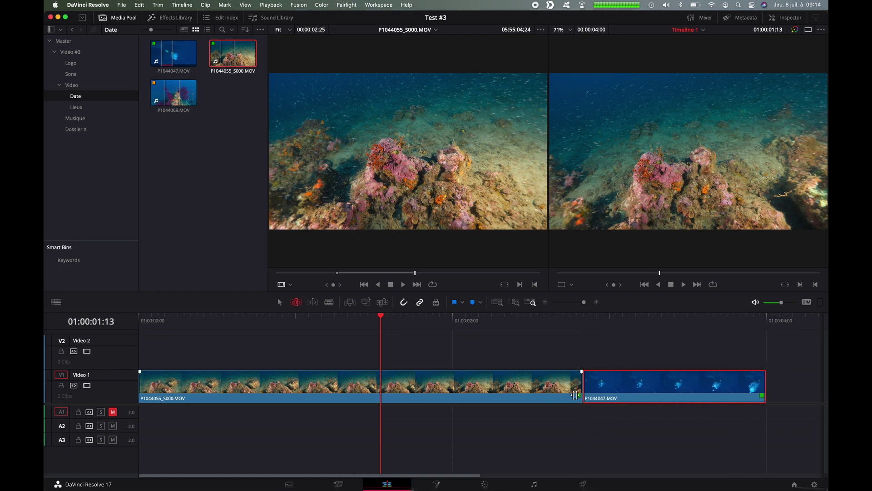
drag(550, 384, 564, 400)
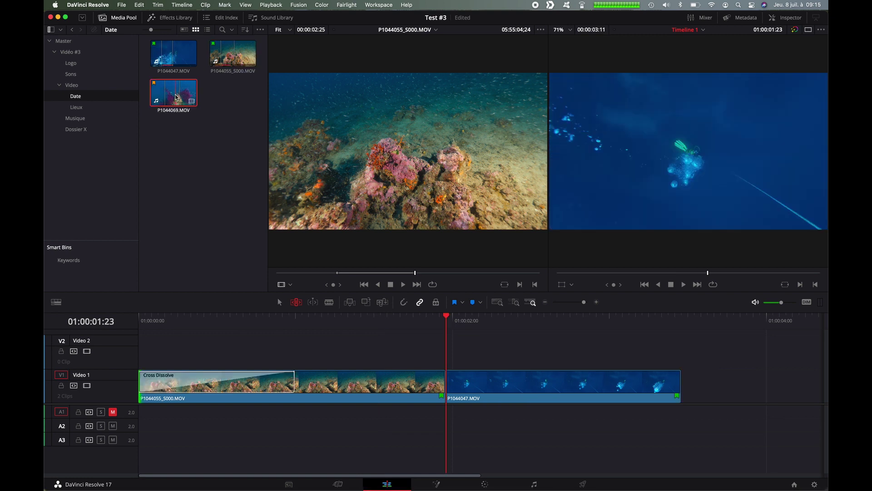
- Insert P1044069.MOV between the two Video 1 clips, fit the whole timeline in view, and delete the inserted clip's audio without its video
click(349, 302)
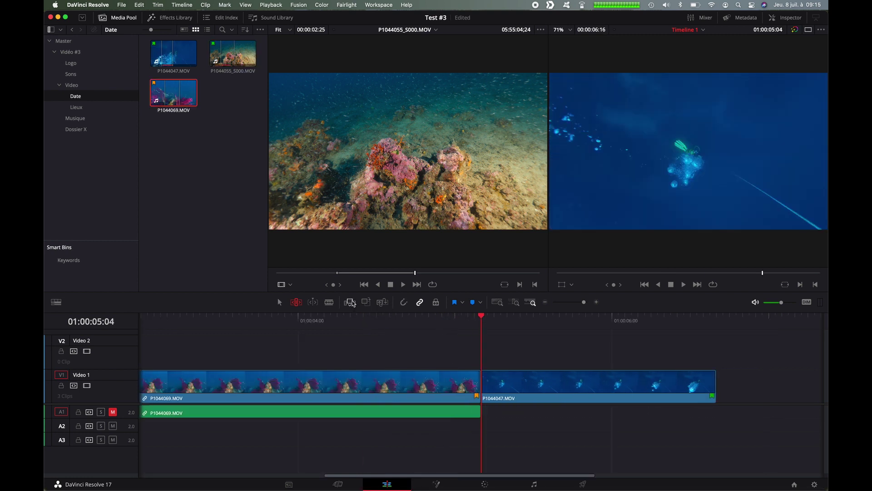
click(497, 302)
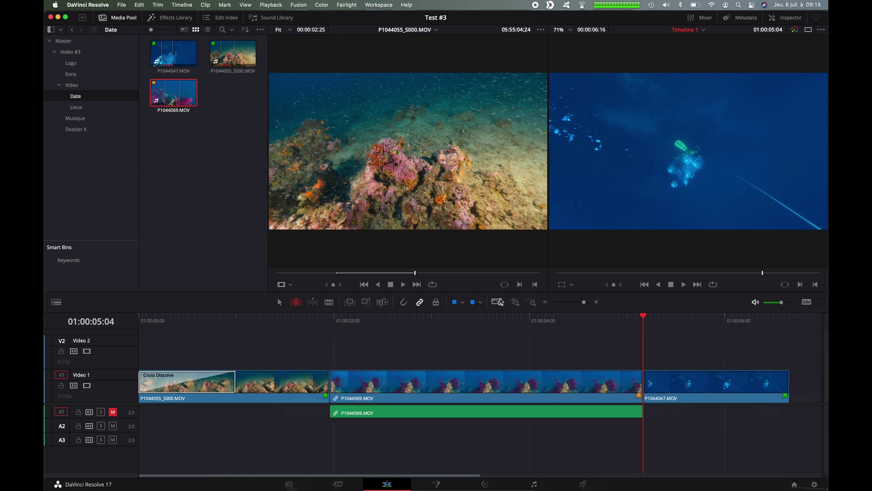
click(420, 304)
click(356, 413)
key(Delete)
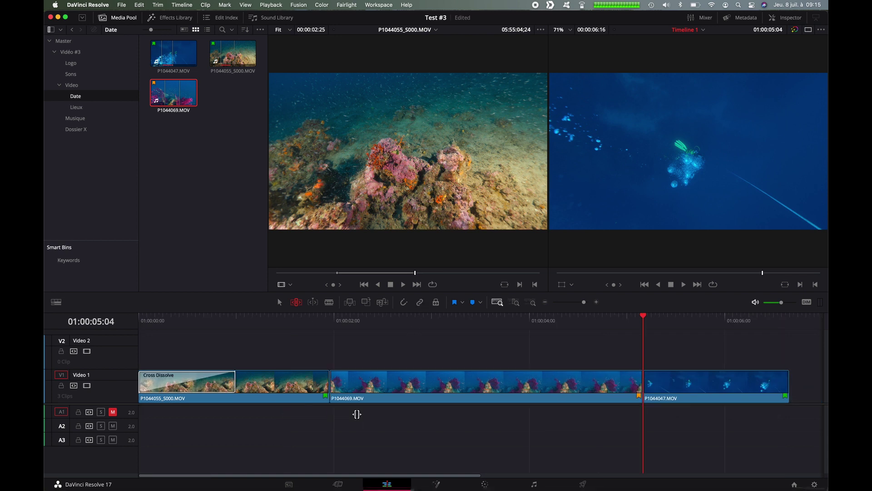
- Add a Blur Dissolve transition between P1044055_S000.MOV and P1044069.MOV, and play across it
click(170, 17)
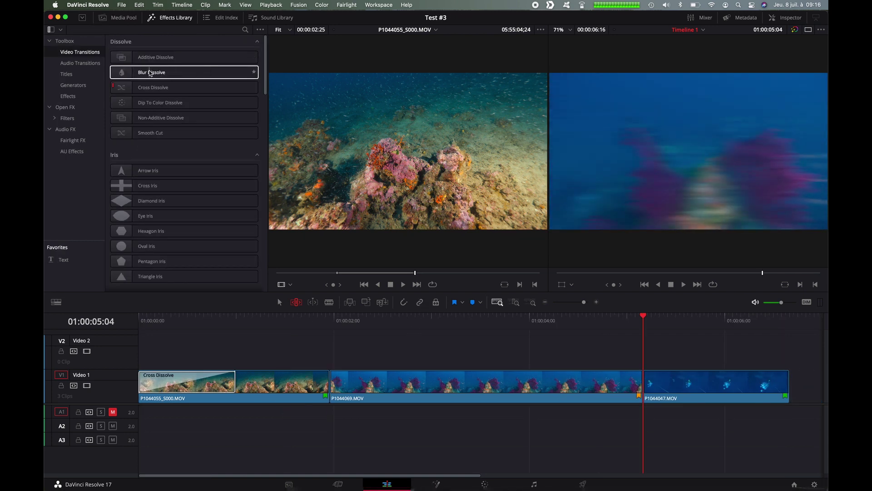
drag(165, 75, 326, 379)
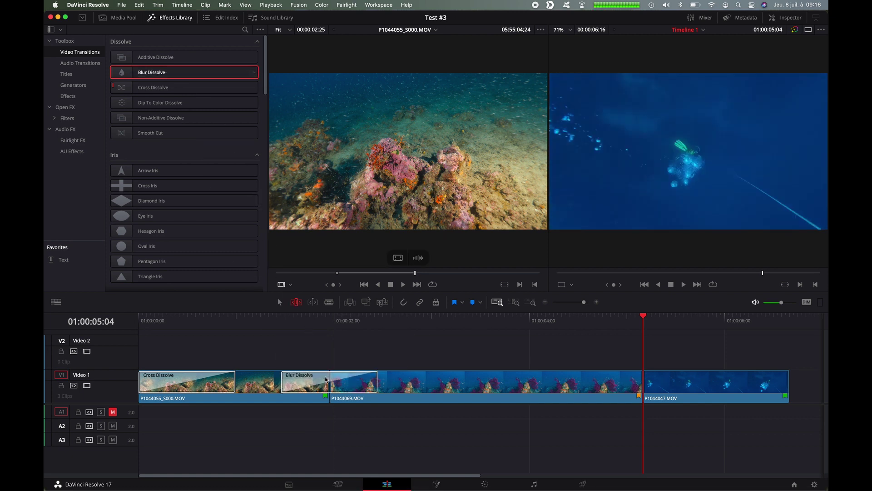
click(237, 321)
key(space)
- Add a cross dissolve at the end of P1044047.MOV, and ripple-extend the clip from its start by about one second
click(782, 400)
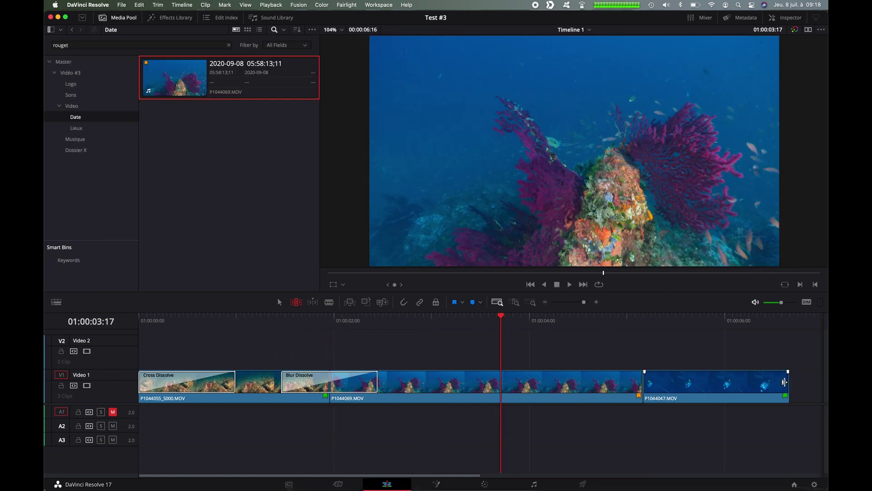
key(ctrl+t)
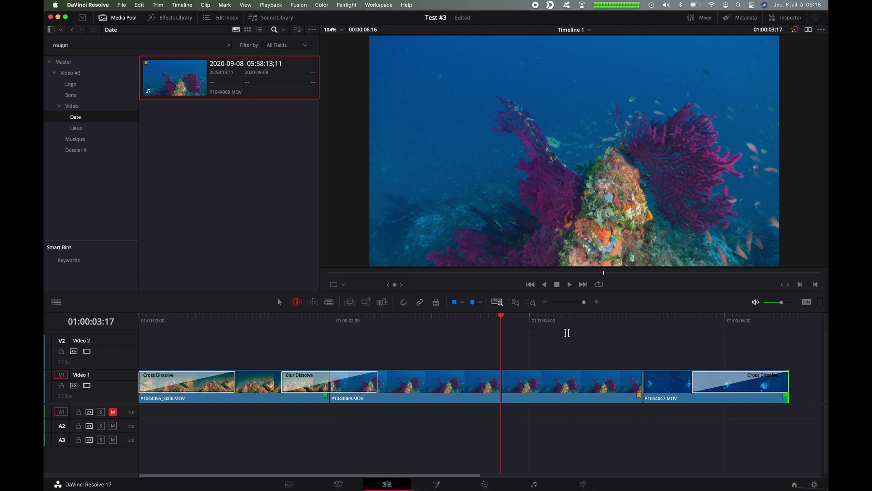
key(End)
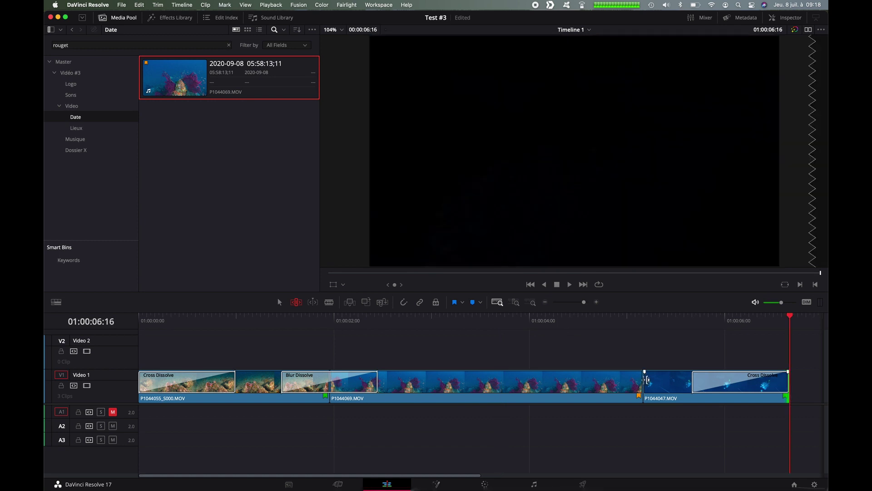
drag(649, 381, 540, 385)
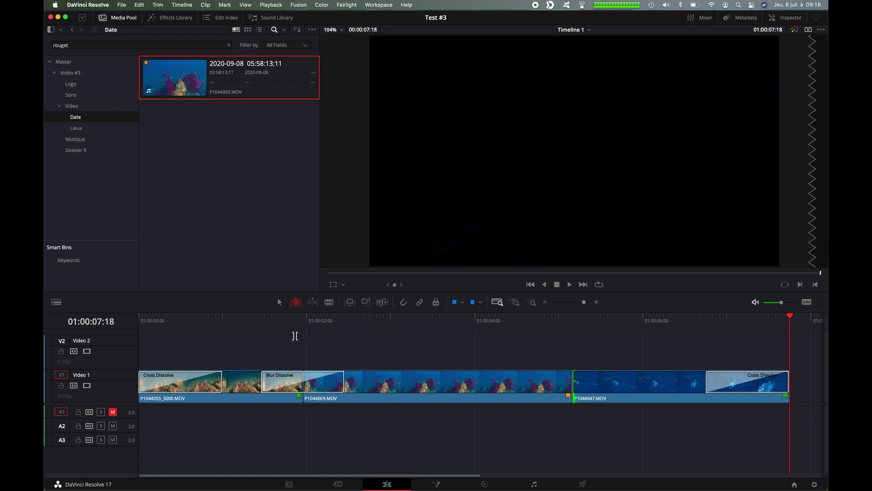
- Place the Feather Duster music from the Musique bin on track A1 at the start of the timeline
click(74, 139)
drag(171, 74, 140, 411)
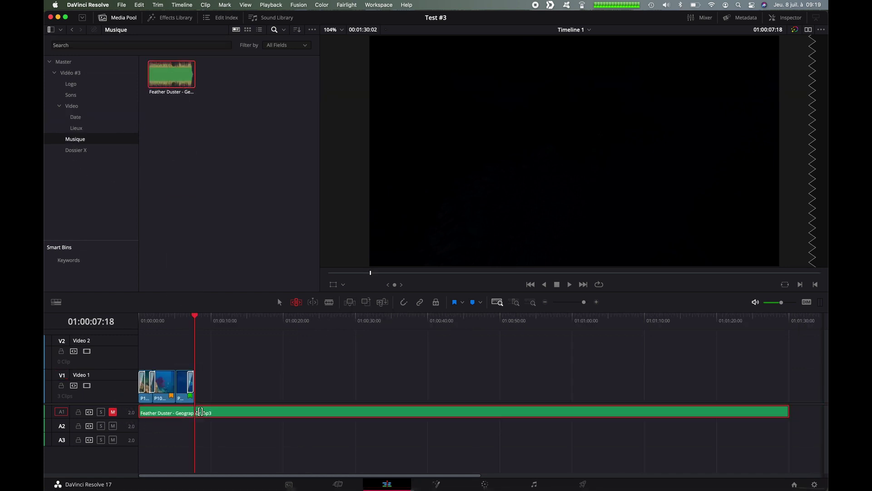
- Split the Feather Duster music at 01:00:07:18, where the last Video 1 clip ends, and delete the part beyond it
key(super+b)
click(250, 411)
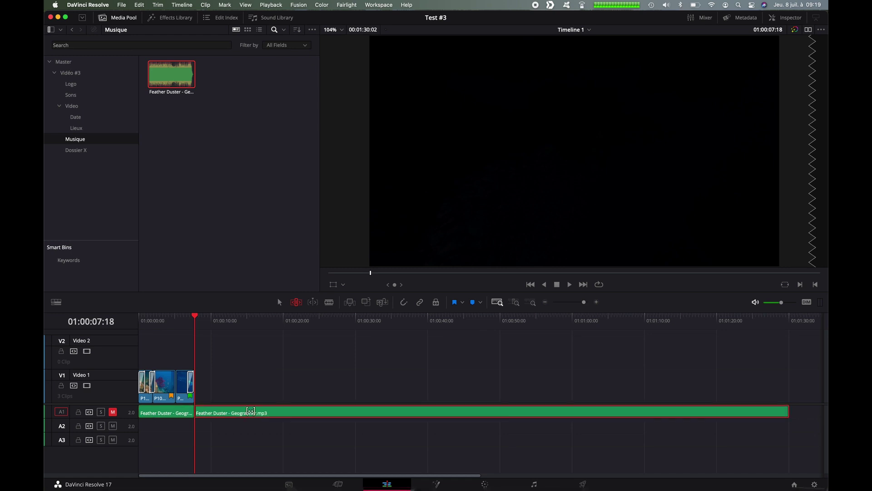
key(BackSpace)
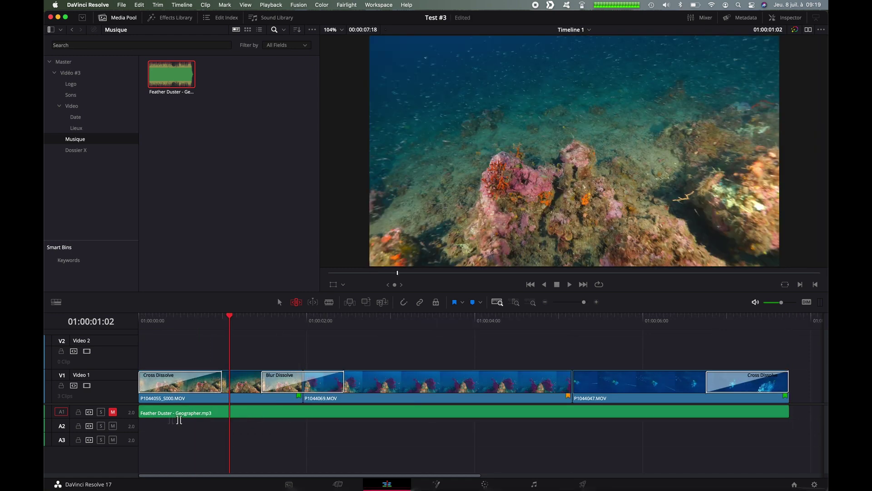
- Align the music's start with the start of P1044055_S000.MOV on Video 1 and add a cross fade there
key(a)
drag(146, 411, 218, 412)
right_click(218, 411)
click(240, 431)
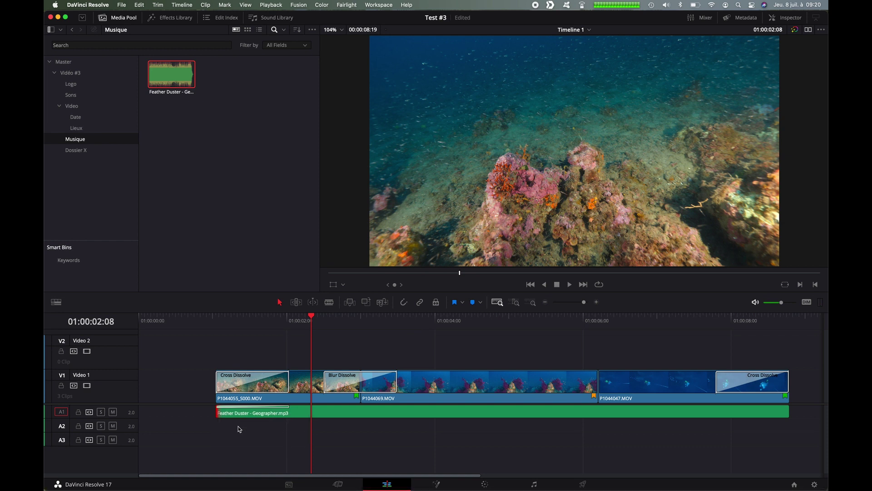
- Extend P1044055_S000.MOV by about one second and lengthen the music's ending cross fade to match the closing Cross Dissolve
drag(76, 419, 73, 468)
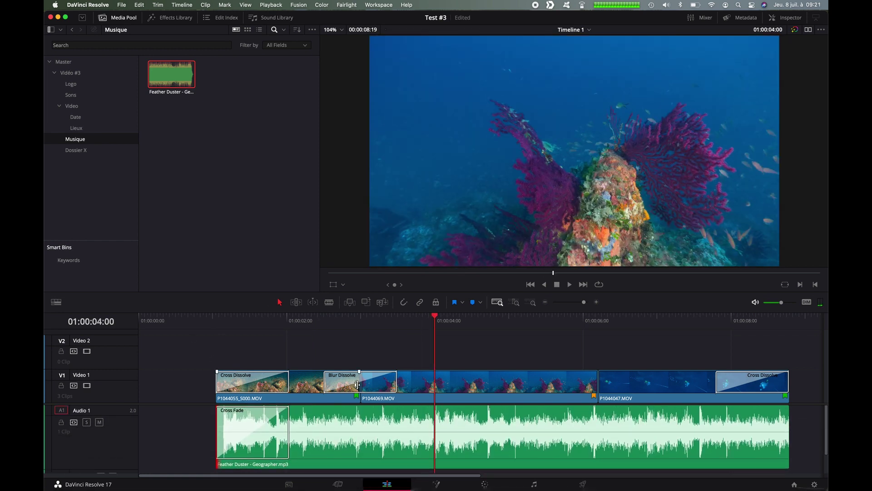
drag(357, 385, 432, 391)
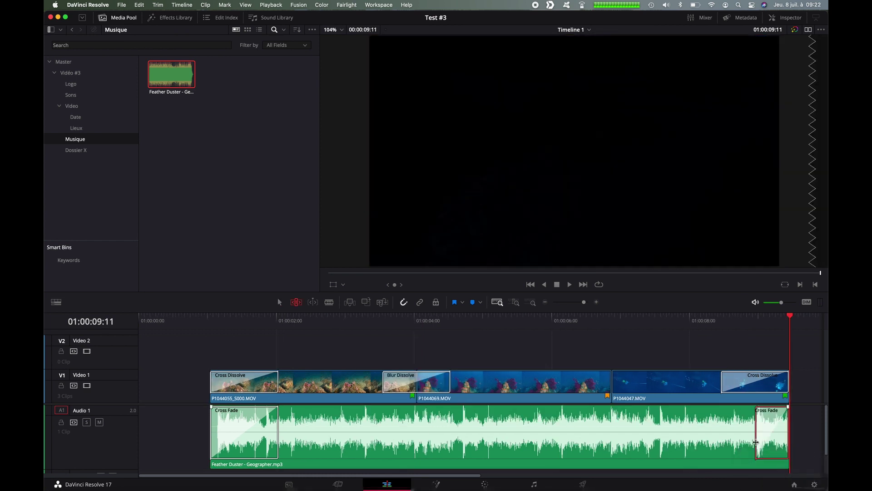
drag(756, 441, 722, 441)
- Add a Drop In title on Video 2, spanning from the end of the opening Cross Dissolve to the start of the closing one
click(171, 18)
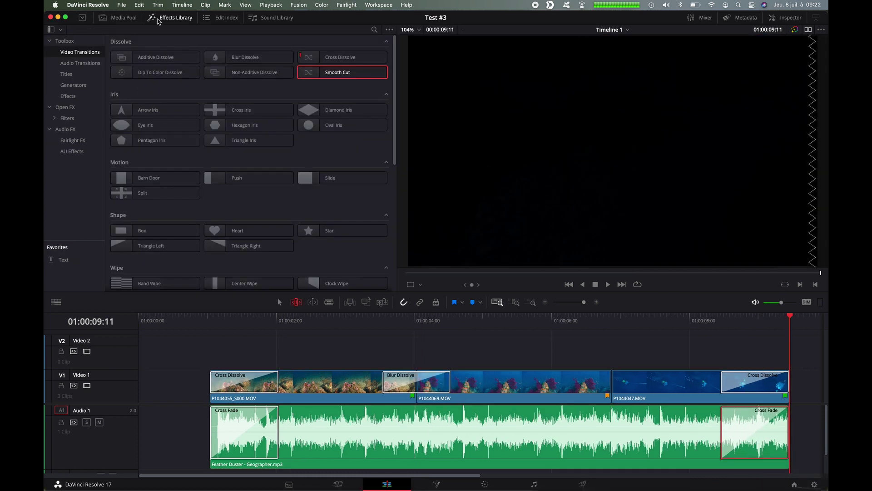
click(67, 74)
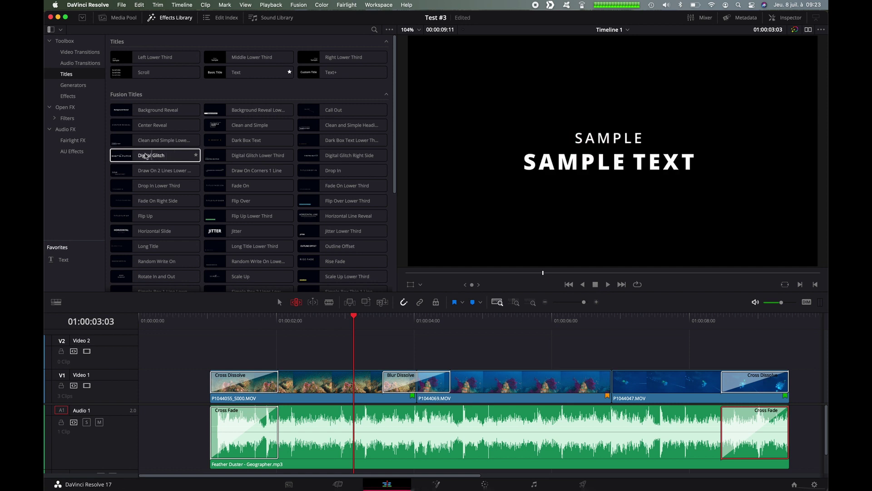
click(333, 171)
drag(333, 171, 290, 350)
drag(624, 348, 720, 348)
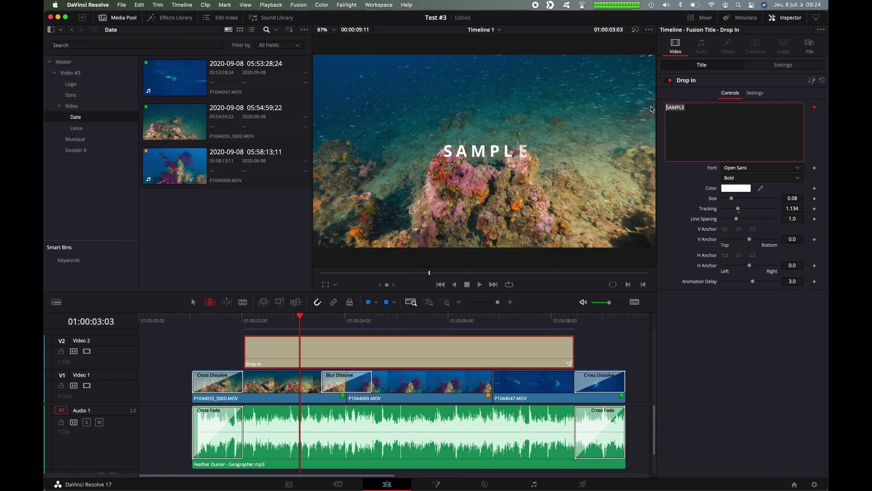
- Set the title text to "Ma Plongée du Jour" and format it in Perpetua, light turquoise, size 0.0984, tracking 1.228
text(Ma Plongée du Jour)
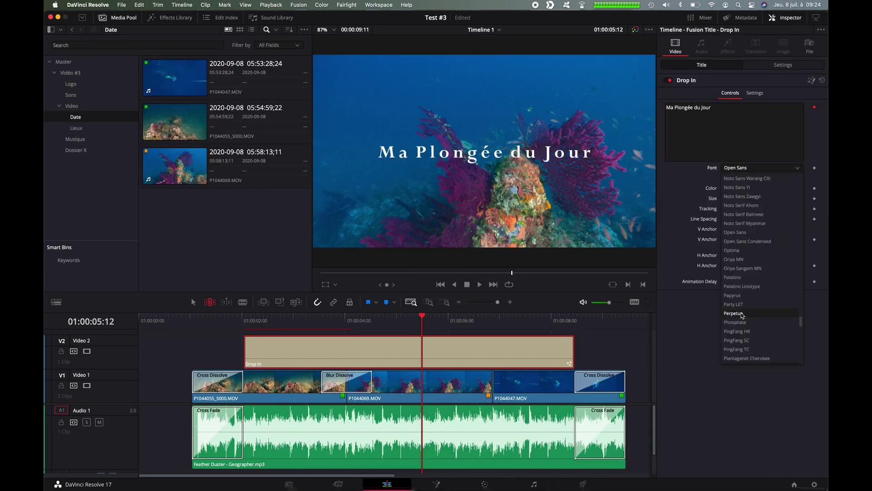
click(742, 314)
click(736, 188)
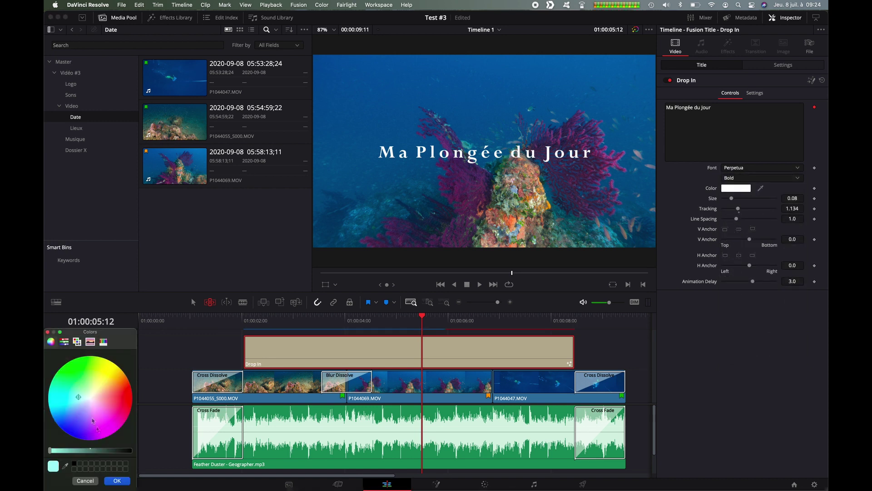
click(119, 481)
drag(731, 198, 734, 199)
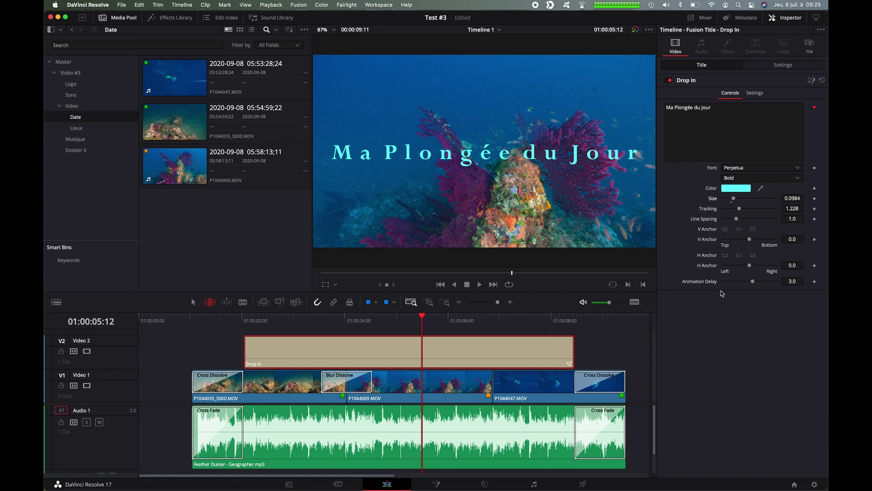
- Scale the title to a 0.600 zoom with lowered opacity, and play the timeline from before the first clip
click(783, 65)
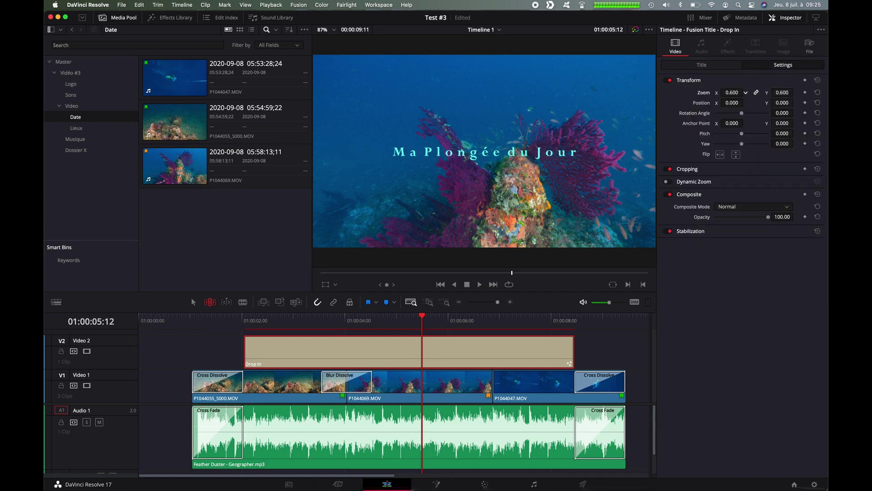
drag(399, 136, 396, 136)
drag(768, 217, 729, 219)
click(701, 65)
click(183, 319)
key(space)
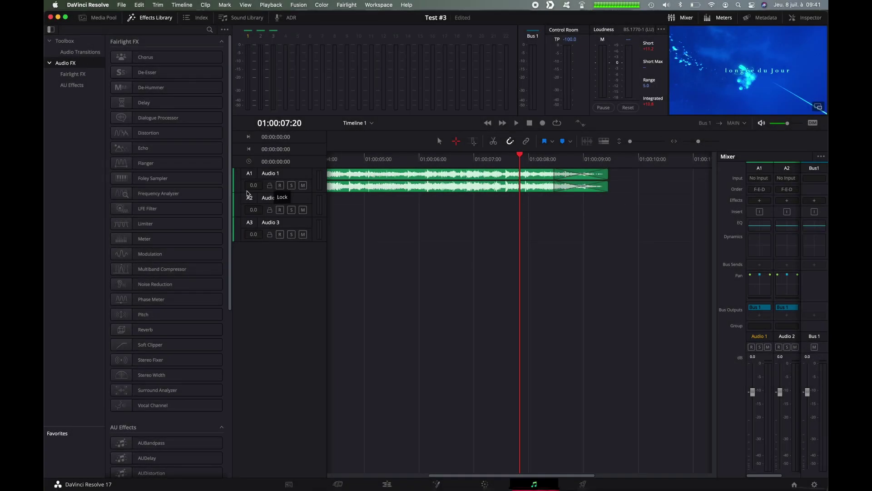
- Enlarge the audio track heights in the Fairlight timeline to view the music waveform in more detail
drag(630, 142, 638, 144)
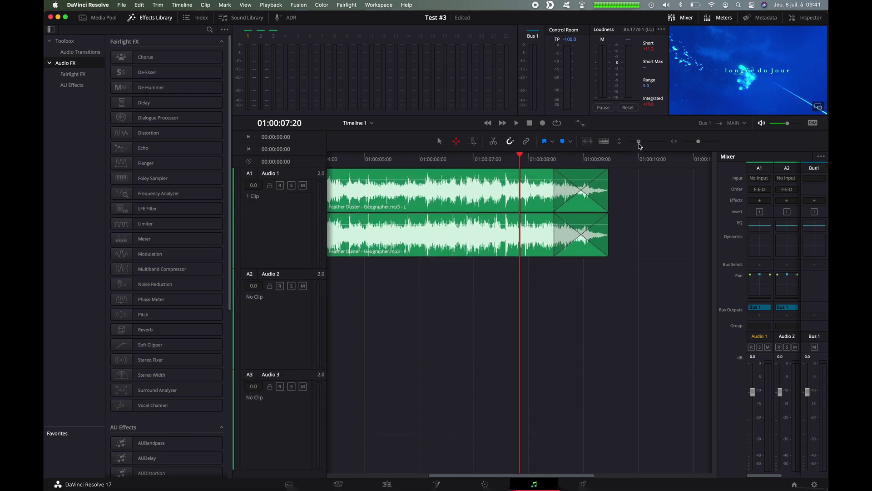